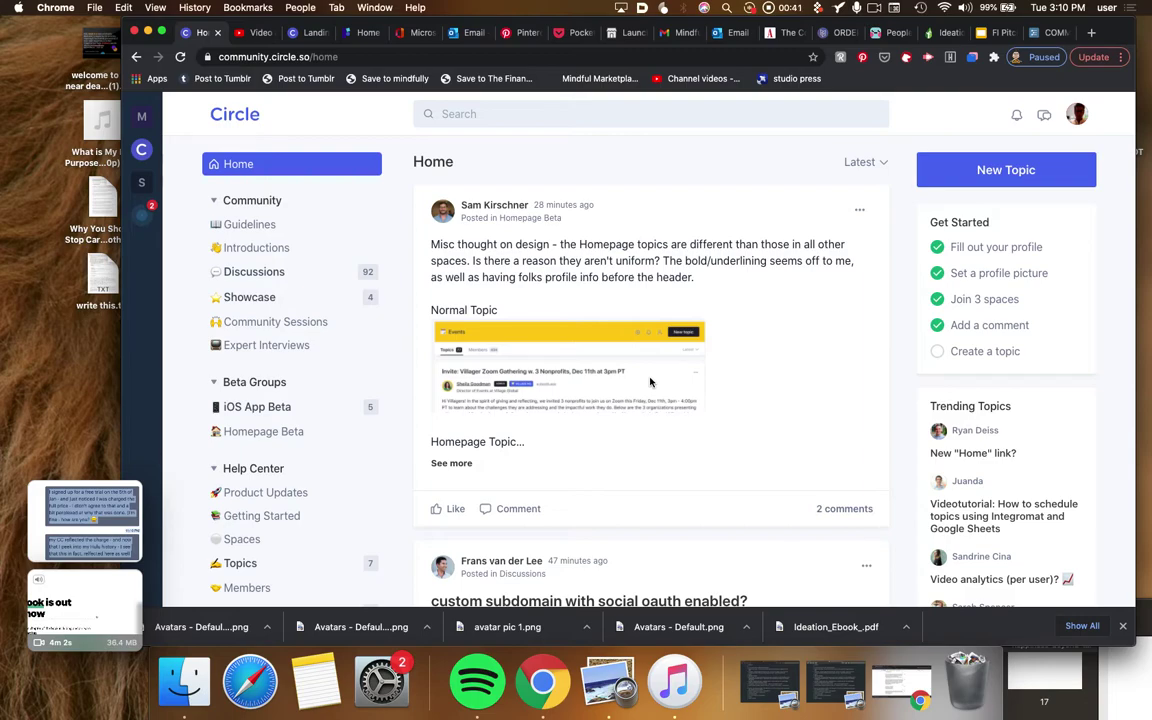
Scroll down through the community Home feed and back up to the top.
scroll(650, 382, down, 5)
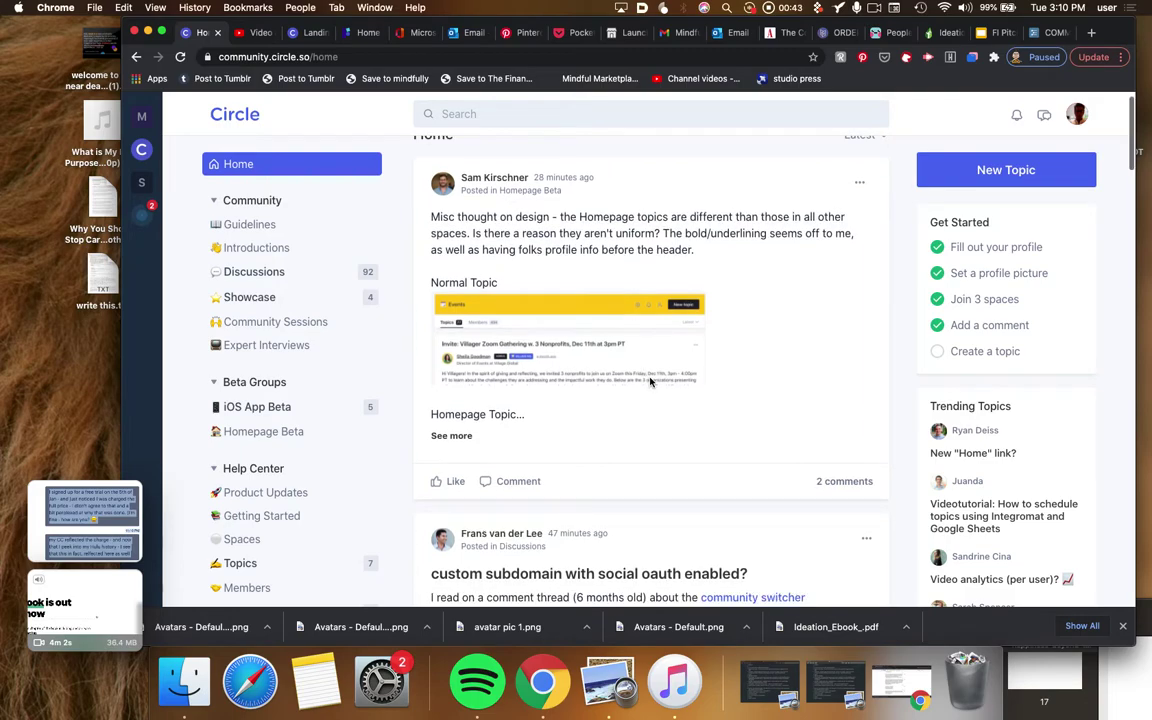
scroll(650, 382, down, 15)
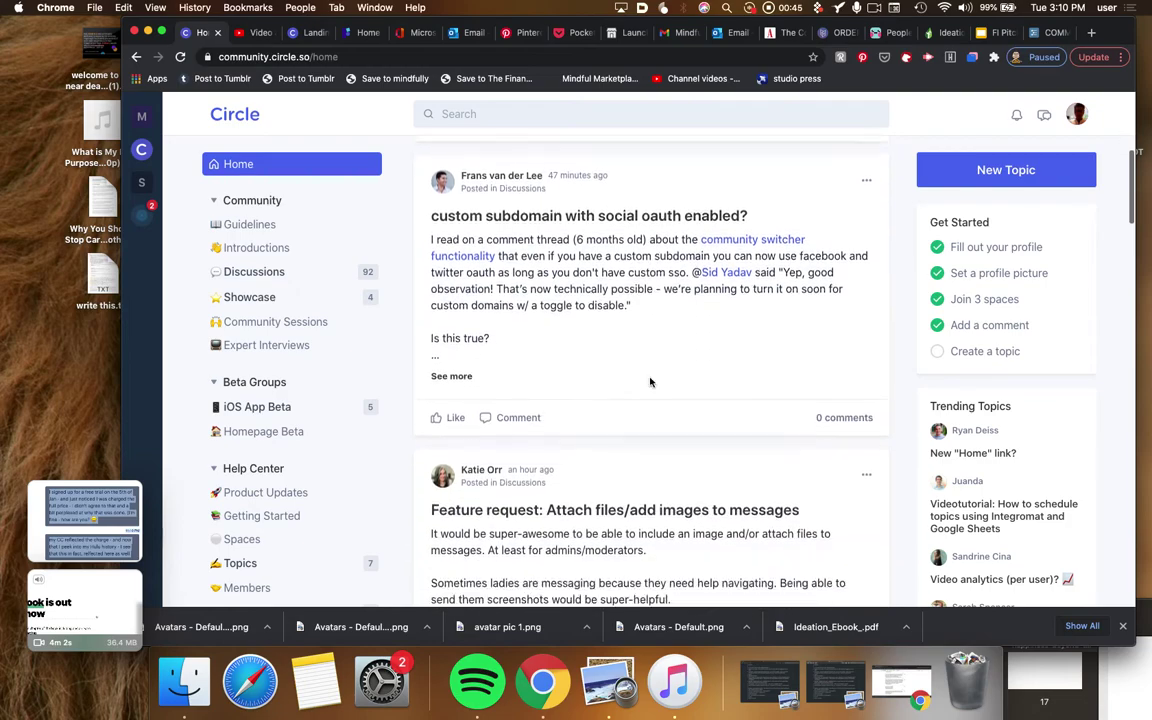
scroll(650, 382, down, 10)
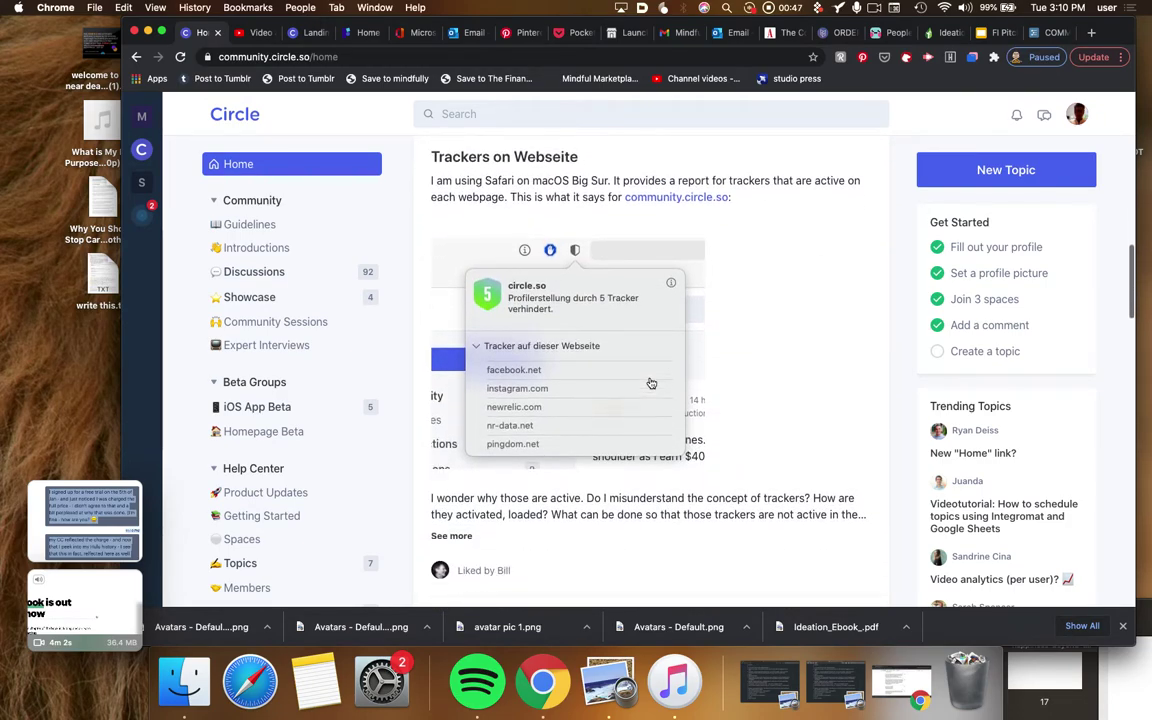
scroll(650, 382, down, 5)
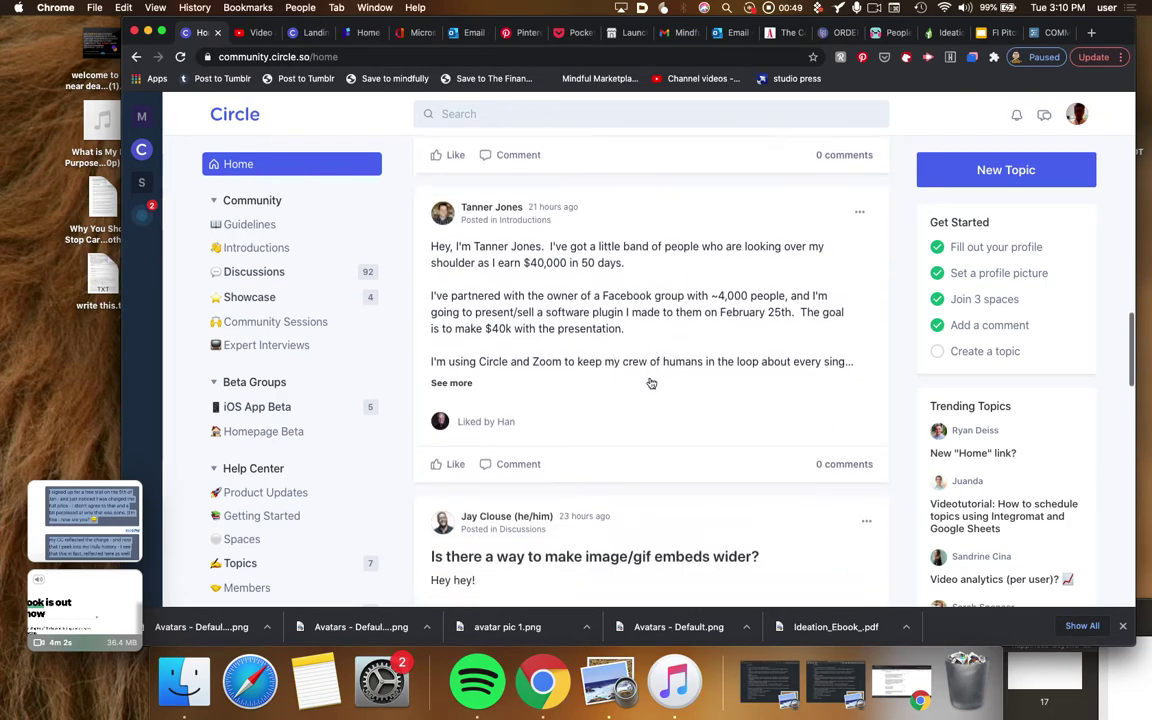
scroll(650, 382, up, 3)
scroll(650, 382, up, 15)
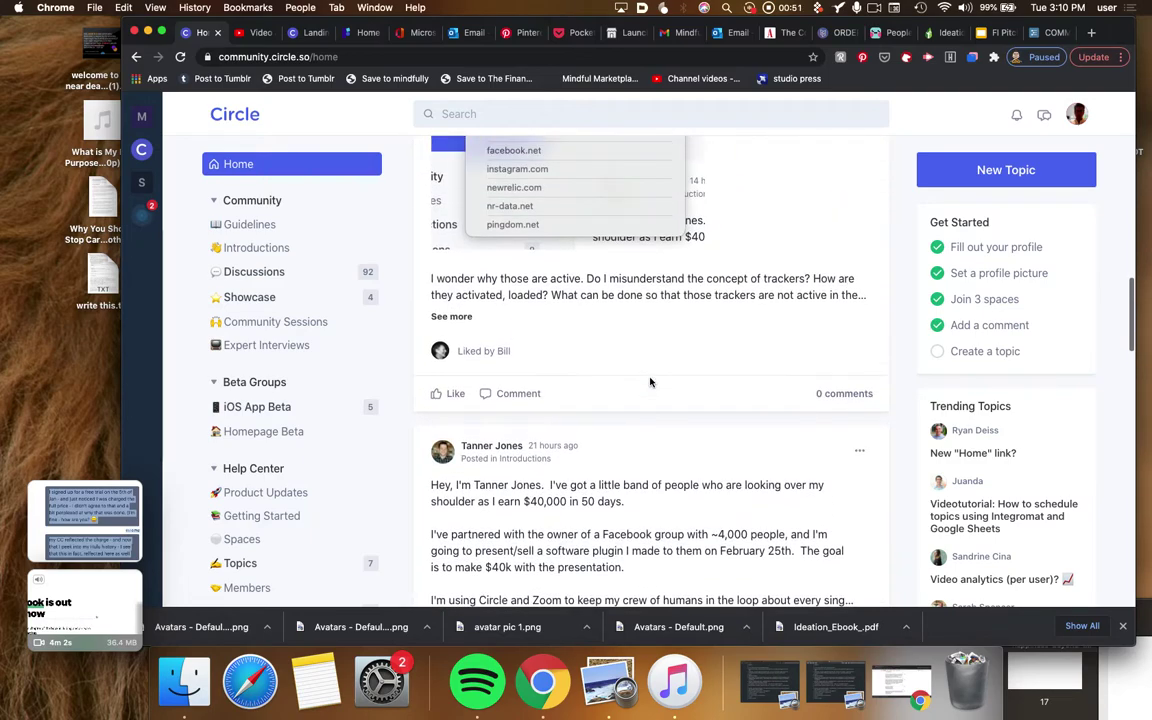
scroll(650, 382, up, 8)
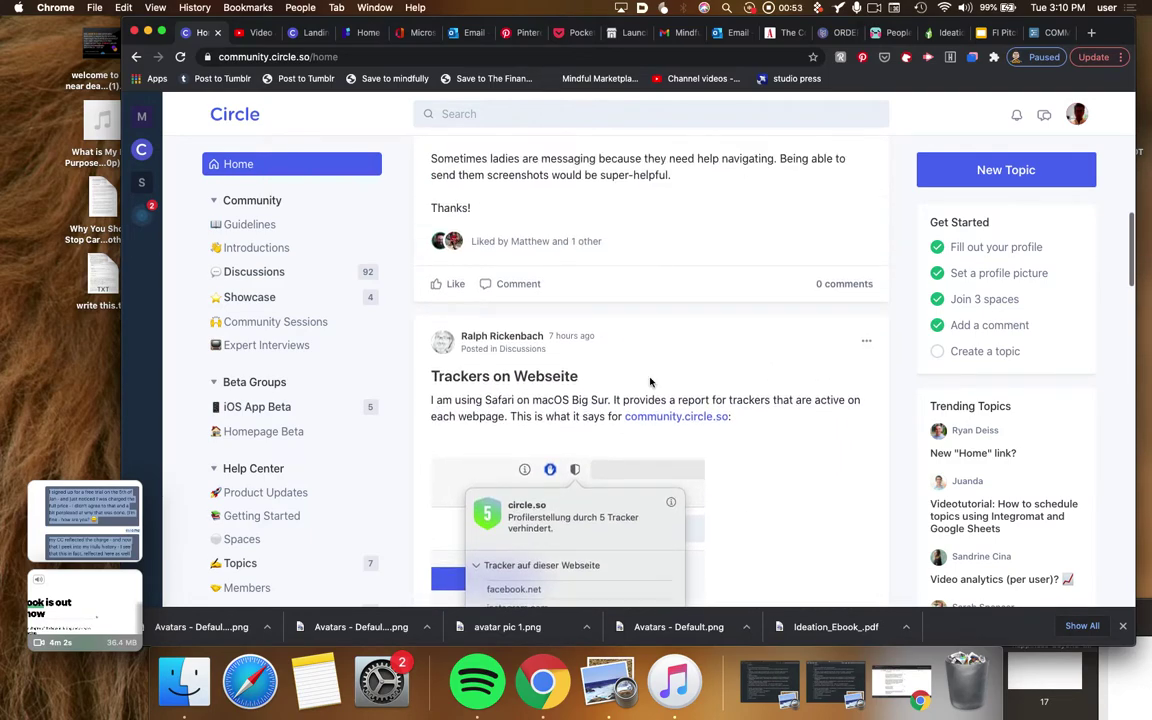
scroll(650, 382, up, 8)
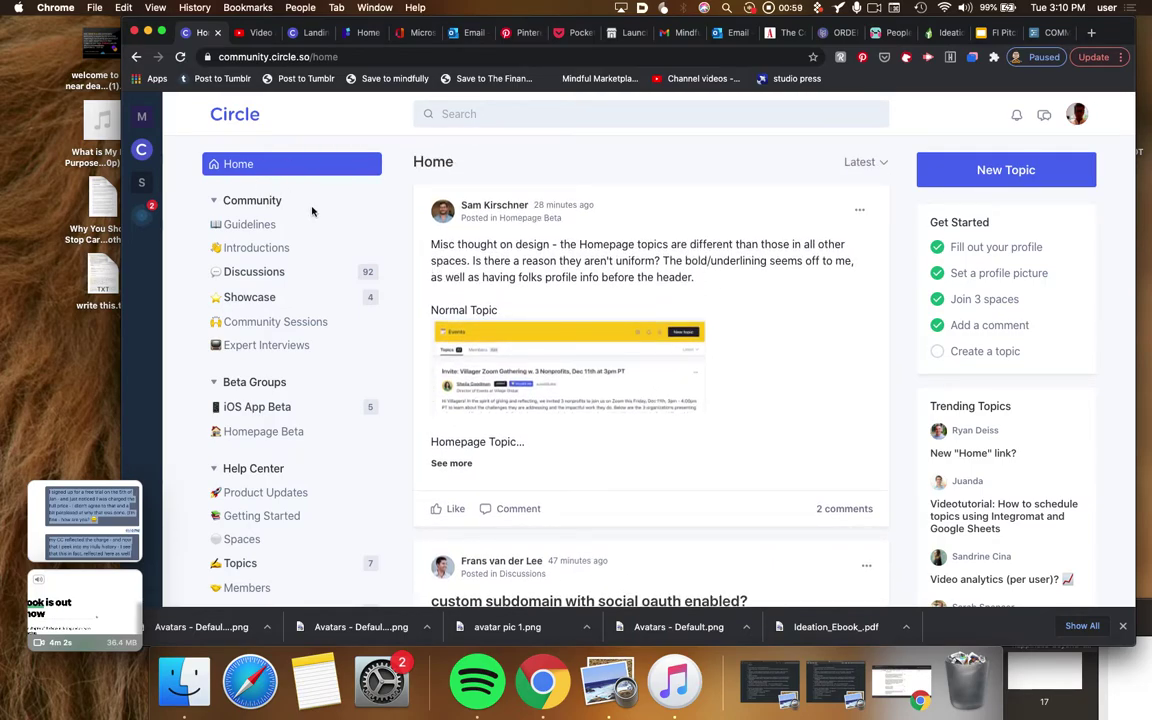
Sort the feed by New activity, then switch the sort to Popular.
click(880, 168)
click(805, 238)
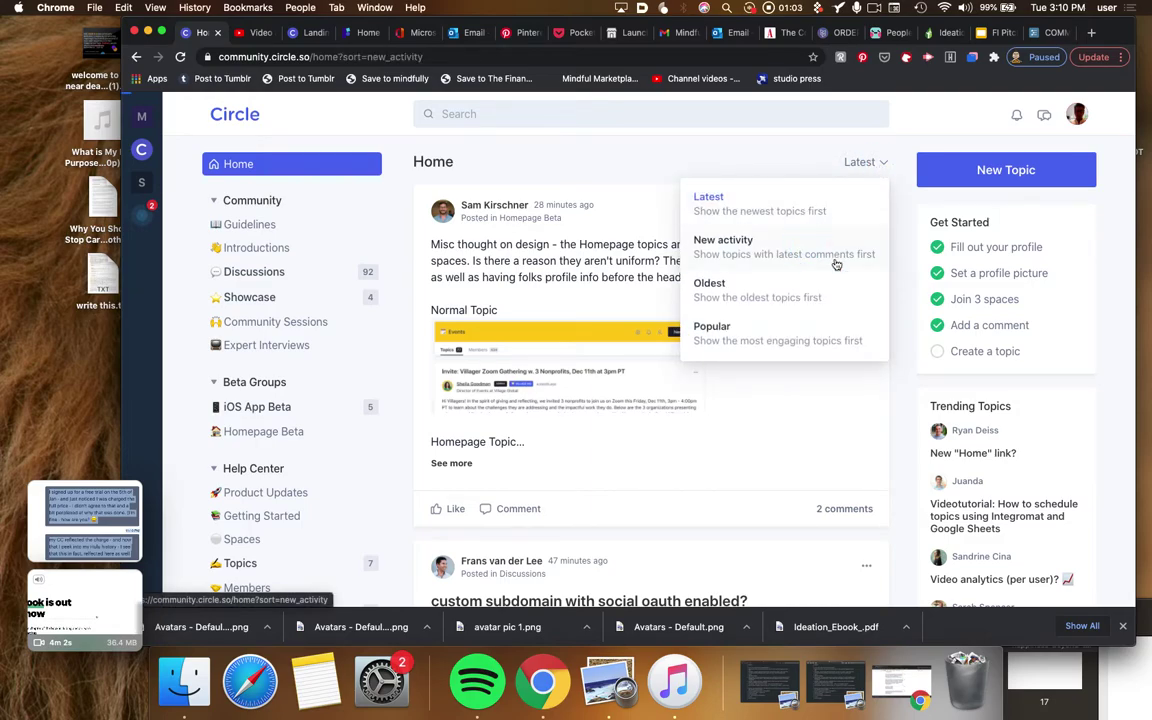
click(884, 165)
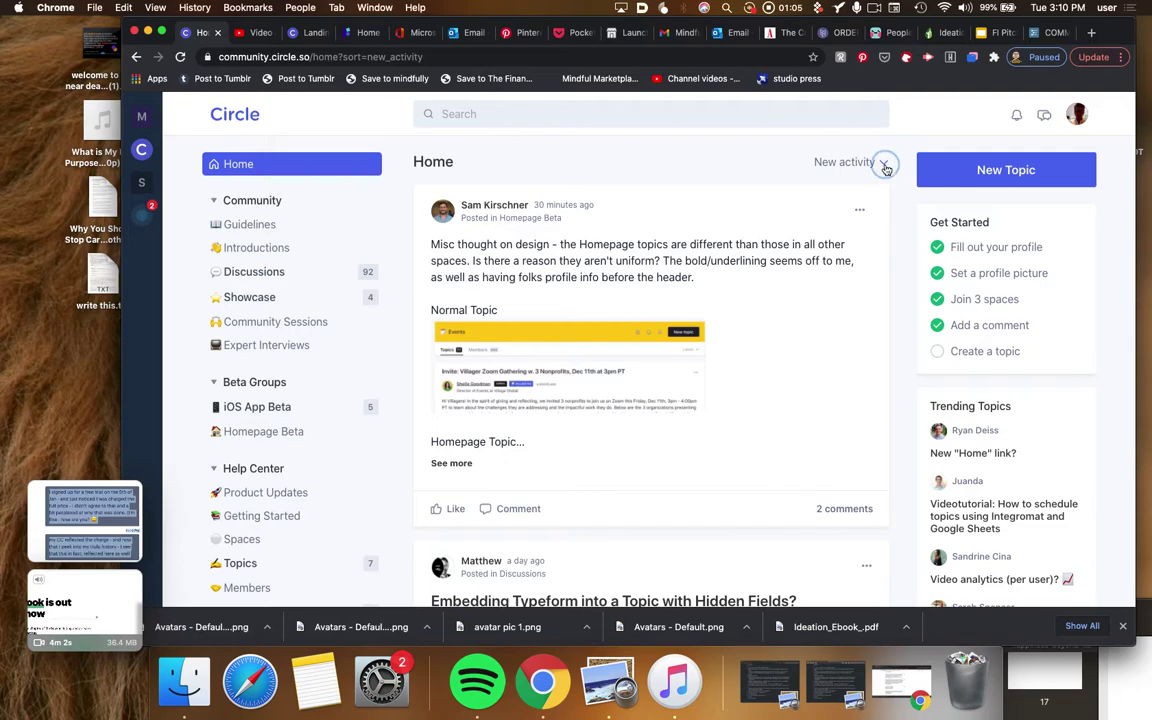
click(828, 329)
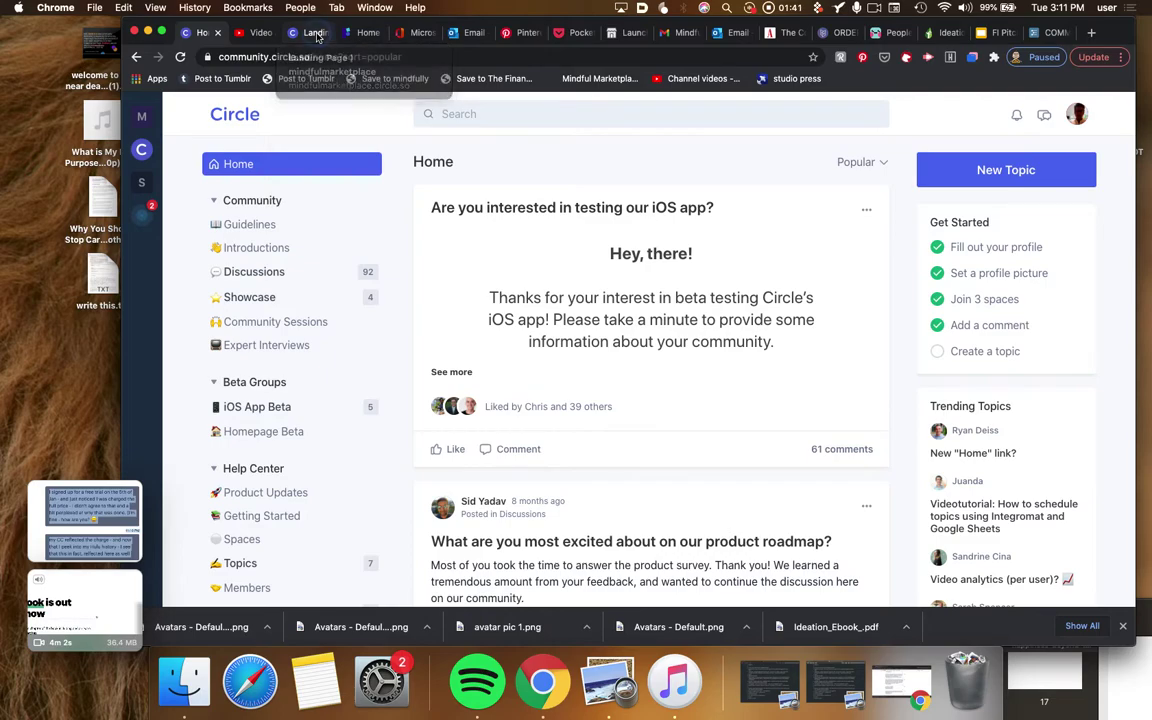
In Landing Page settings, toggle Enable homepage off and back on.
click(313, 33)
scroll(972, 206, up, 10)
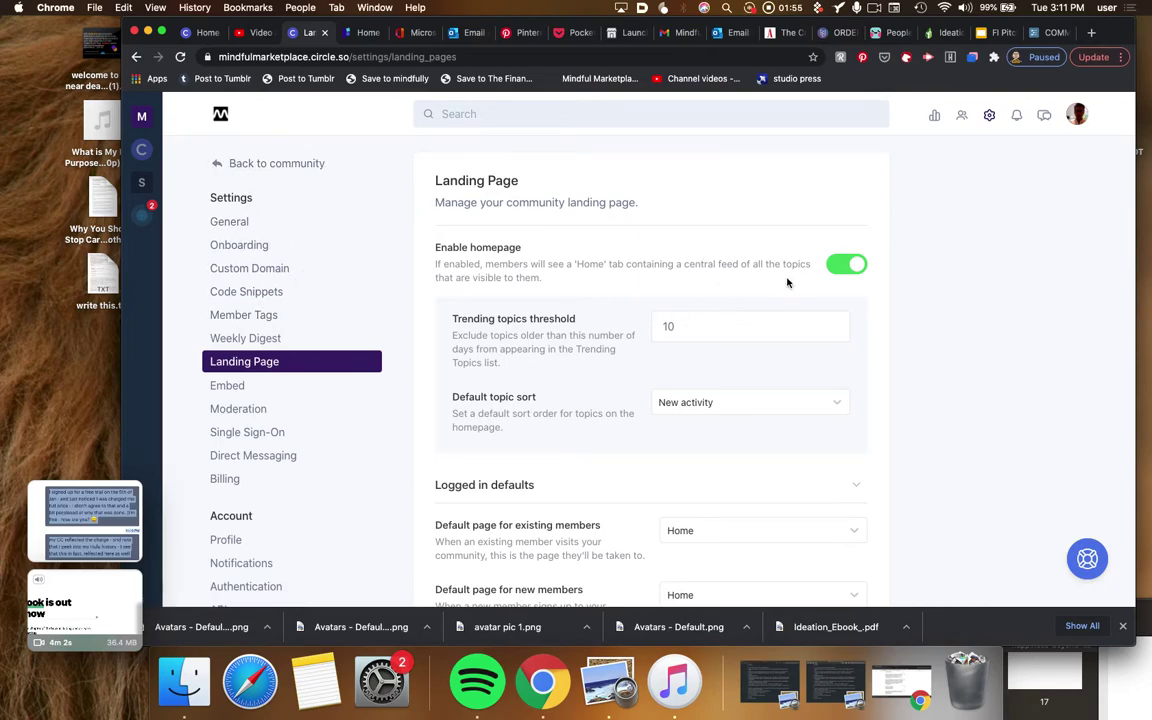
click(845, 264)
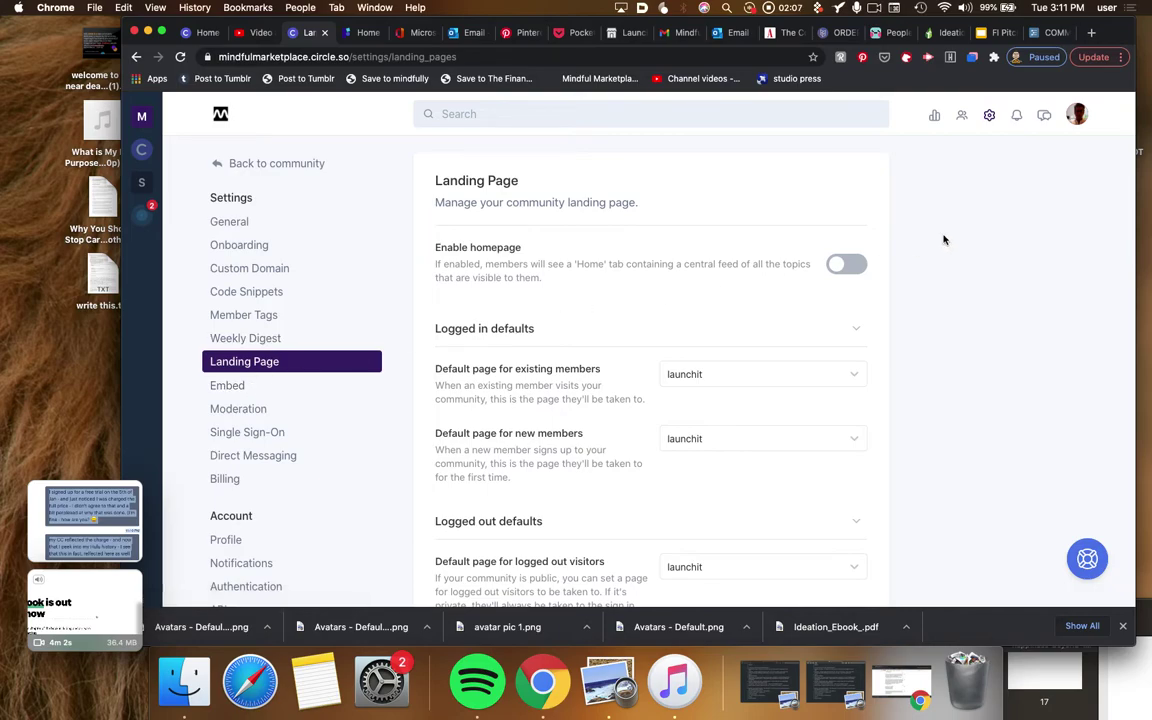
click(847, 265)
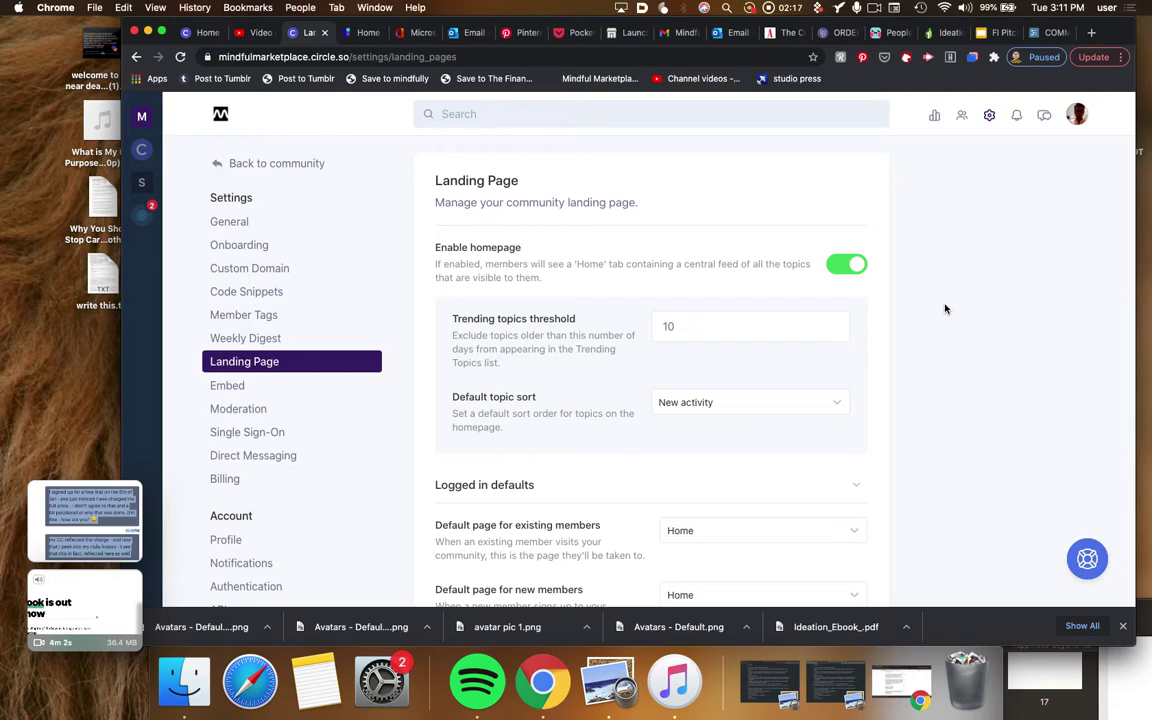
scroll(945, 309, down, 2)
Change the Trending topics threshold from 10 to 5 days.
click(715, 246)
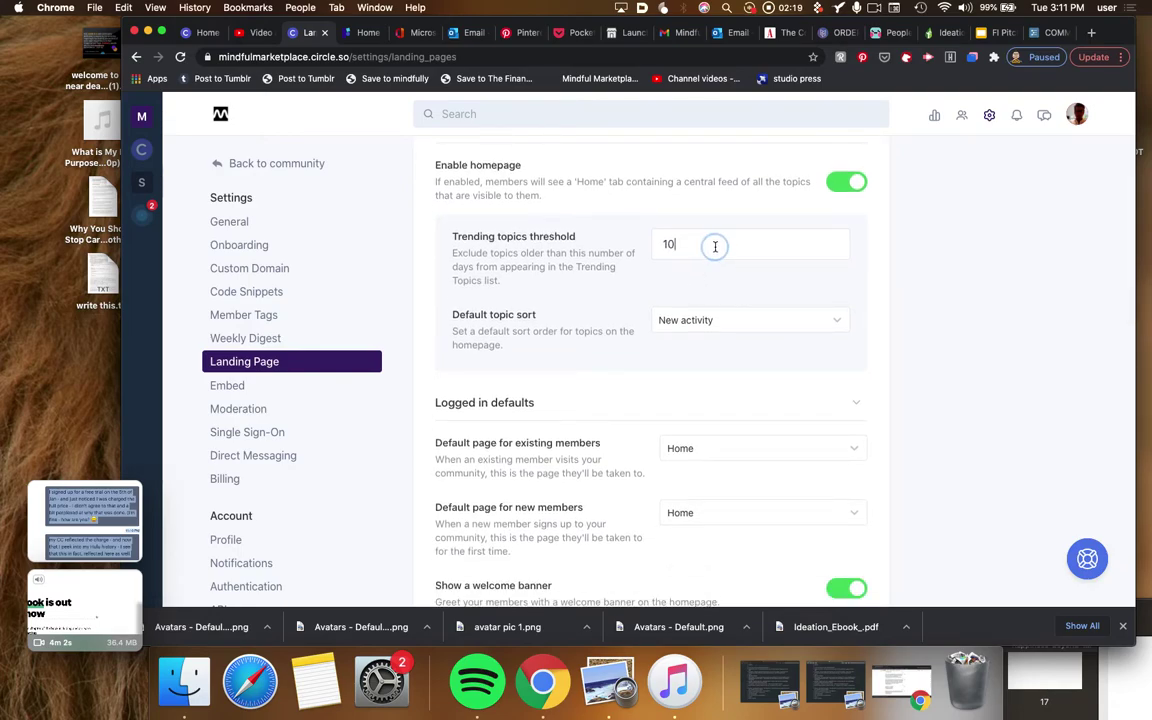
key(BackSpace)
key(BackSpace)
text(5)
scroll(928, 316, down, 3)
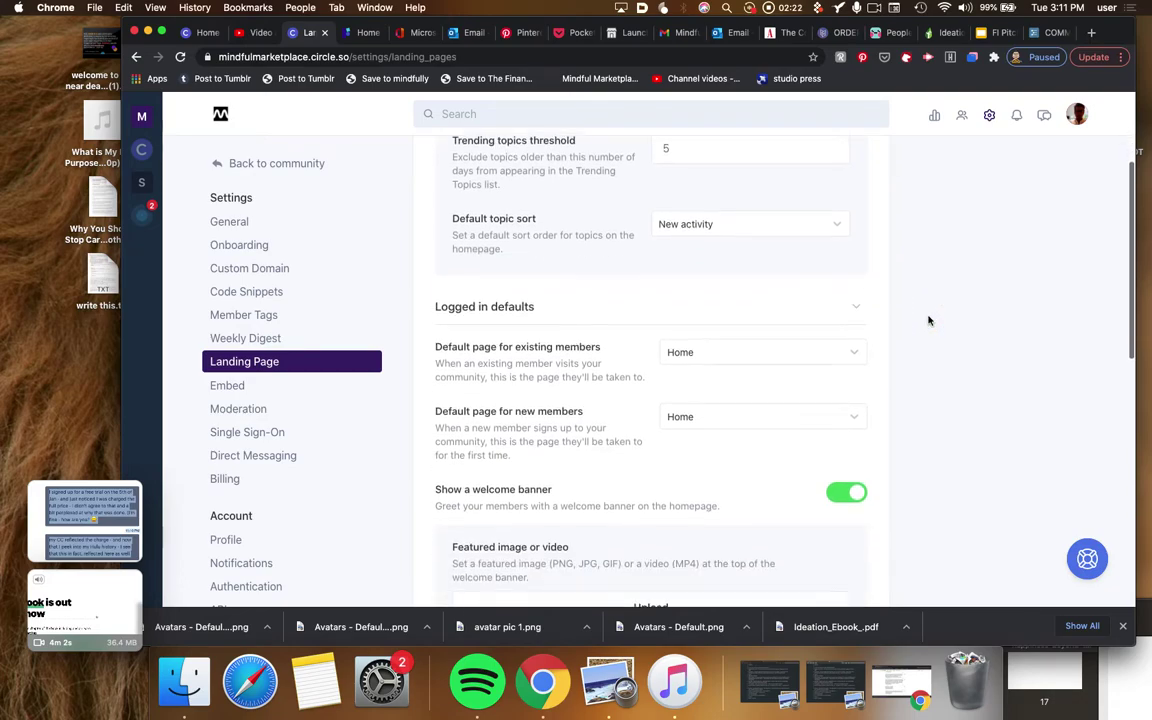
Keep New activity as the default topic sort and Home as existing members' default page.
click(704, 213)
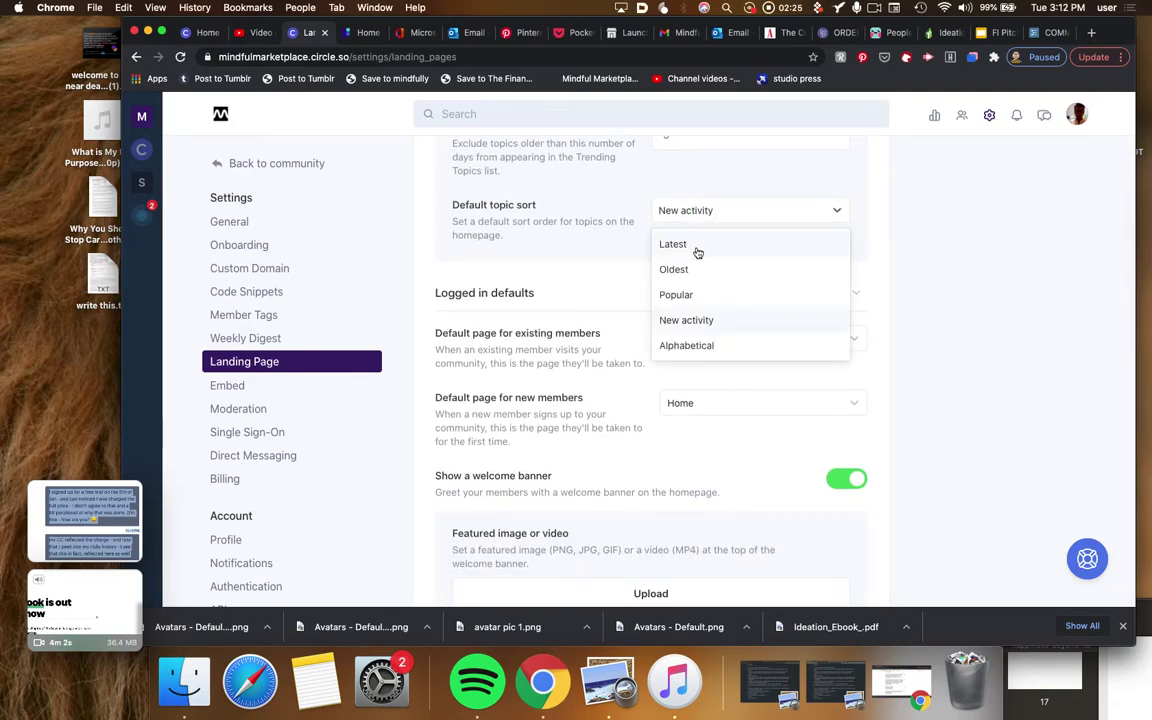
click(694, 324)
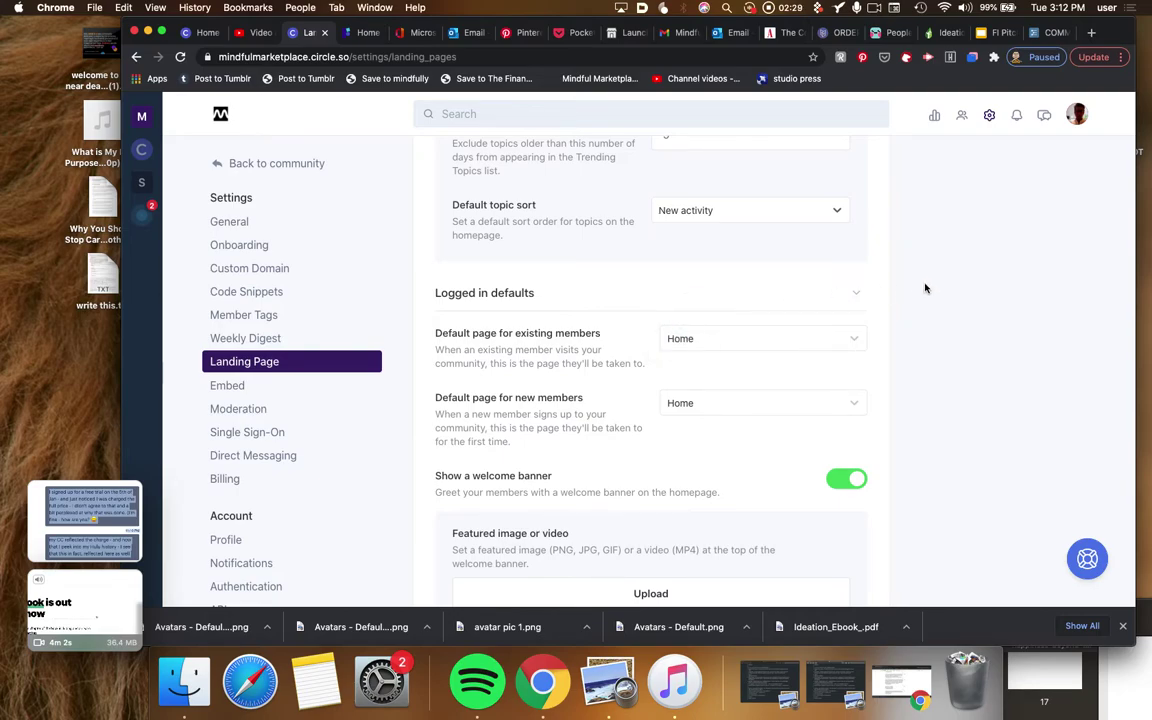
scroll(951, 297, down, 1)
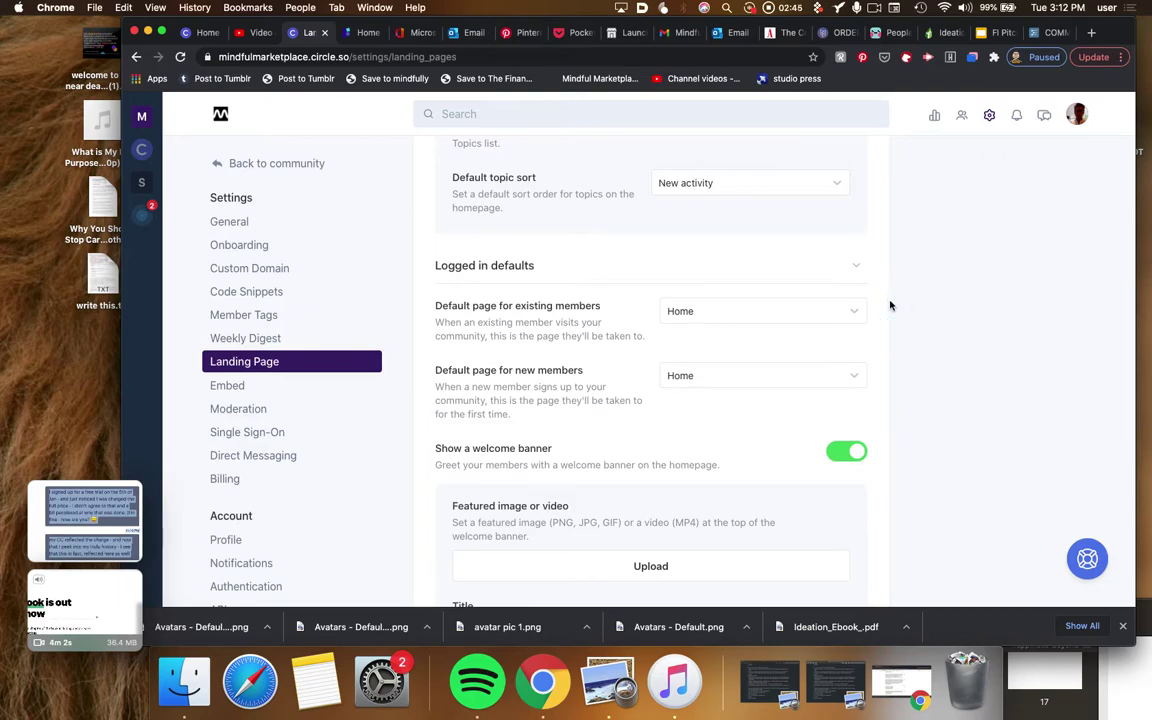
scroll(890, 305, down, 4)
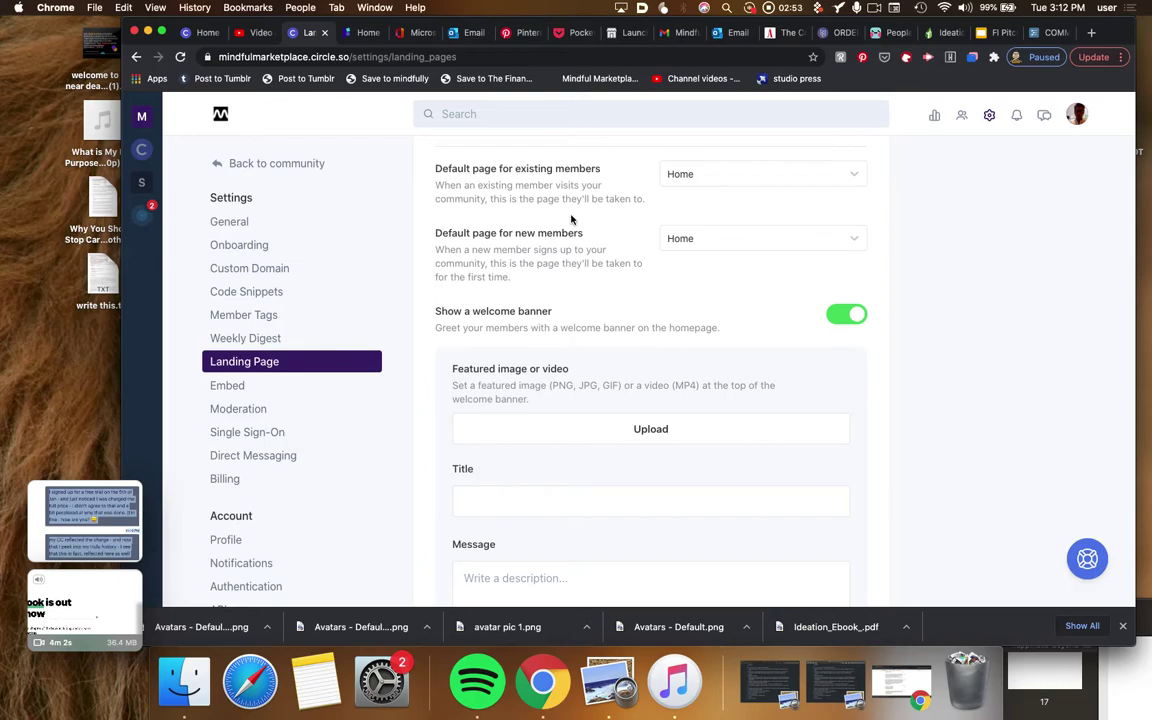
click(717, 189)
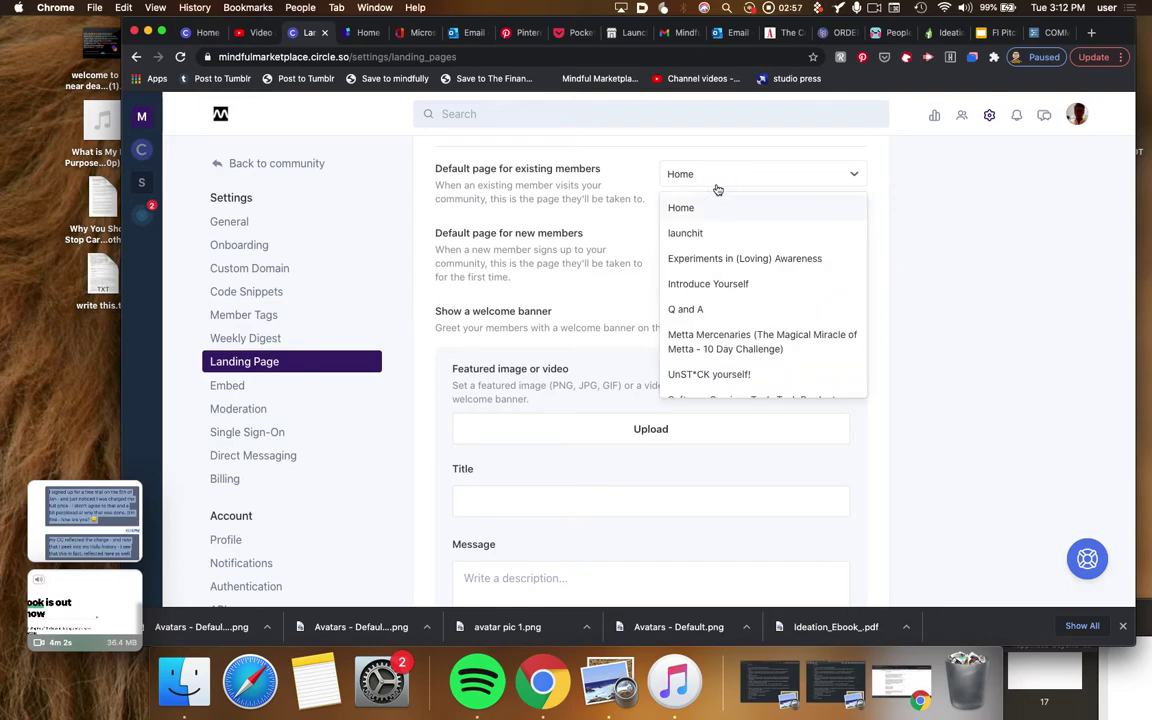
click(722, 208)
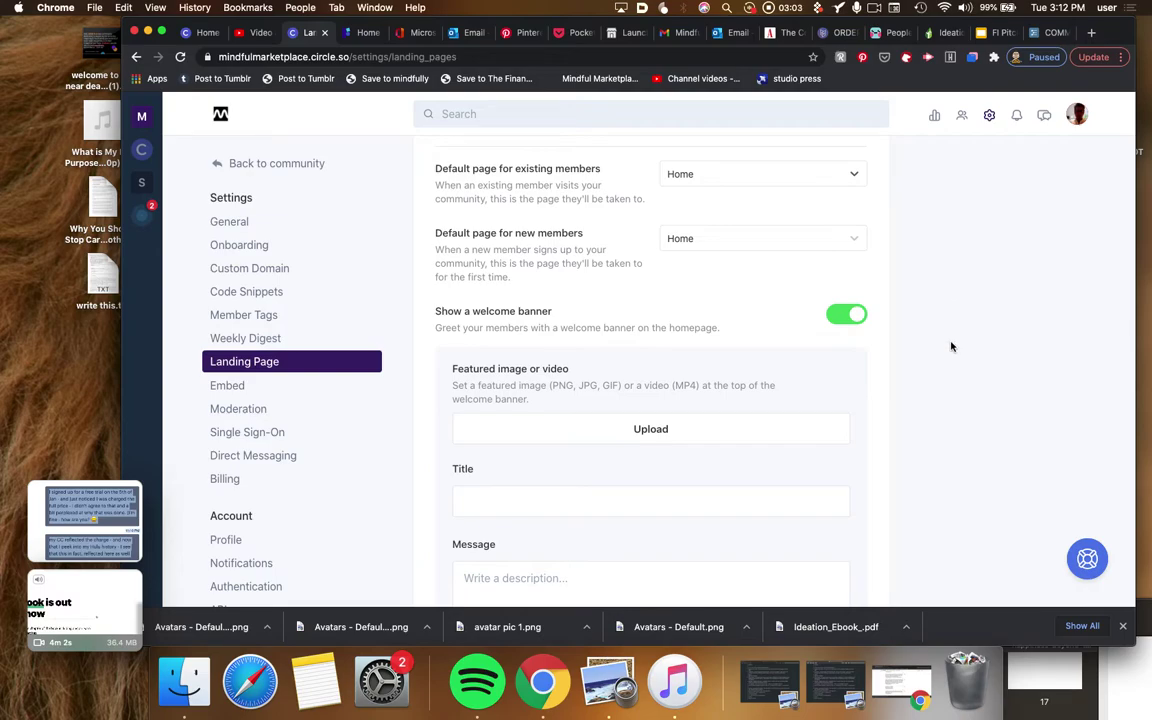
click(664, 174)
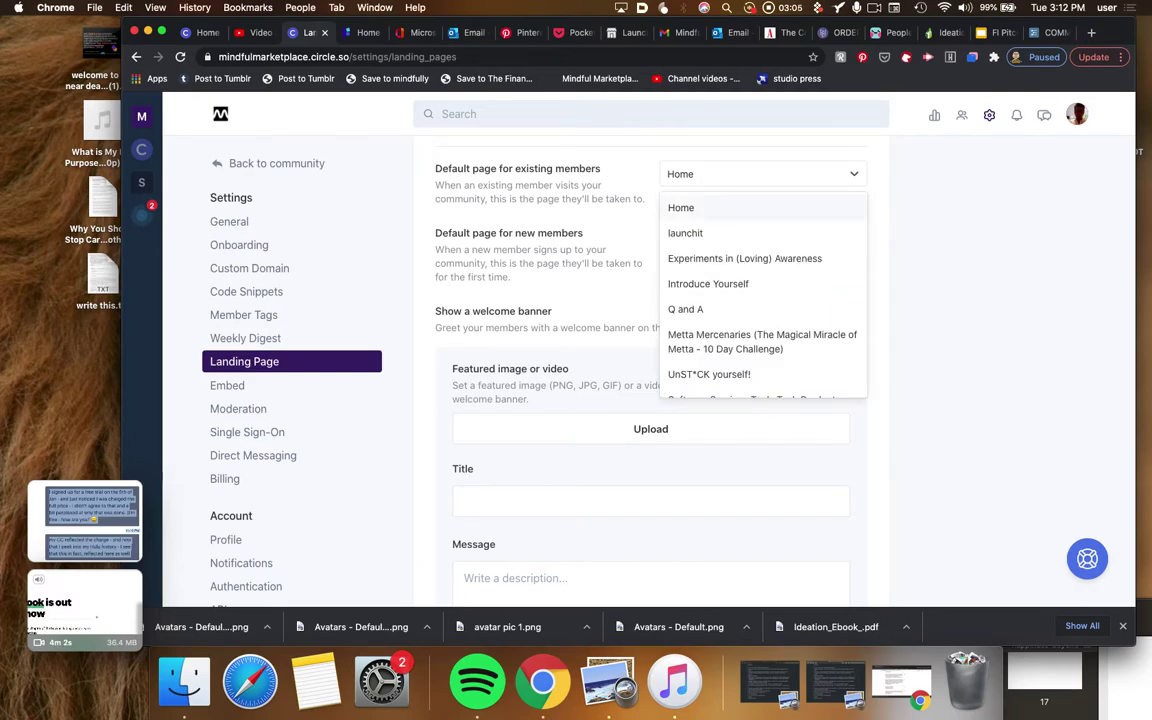
click(681, 207)
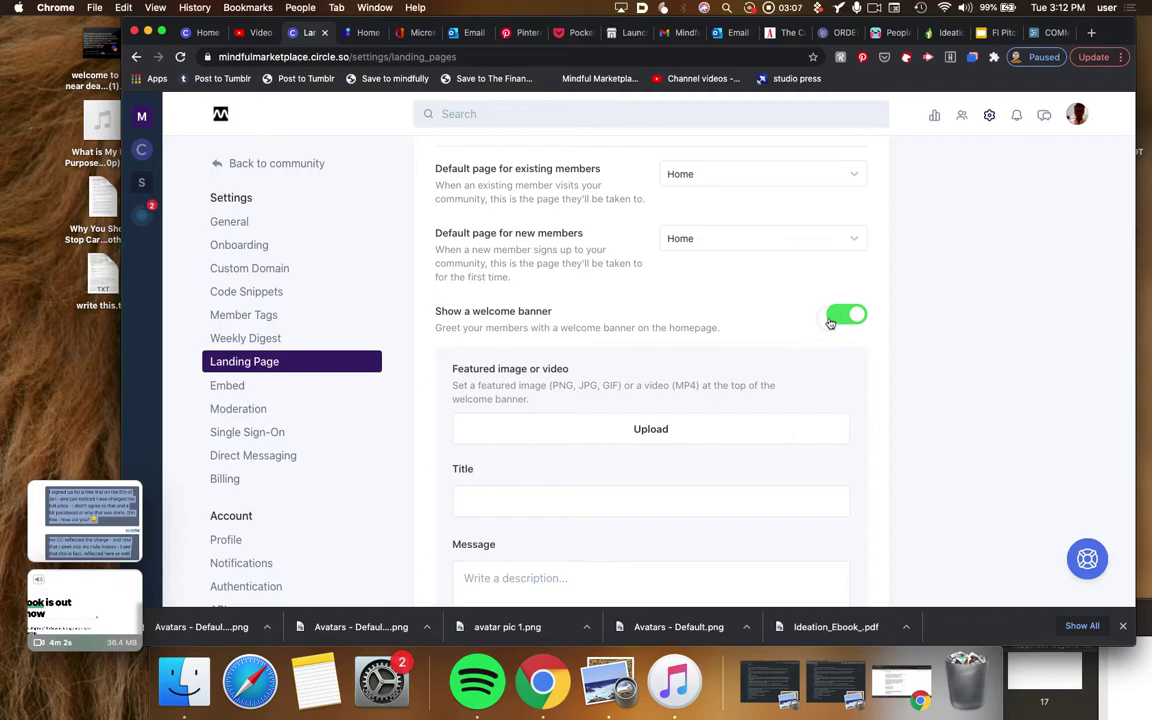
Toggle the member welcome banner off and back on, and start choosing its featured image.
click(830, 322)
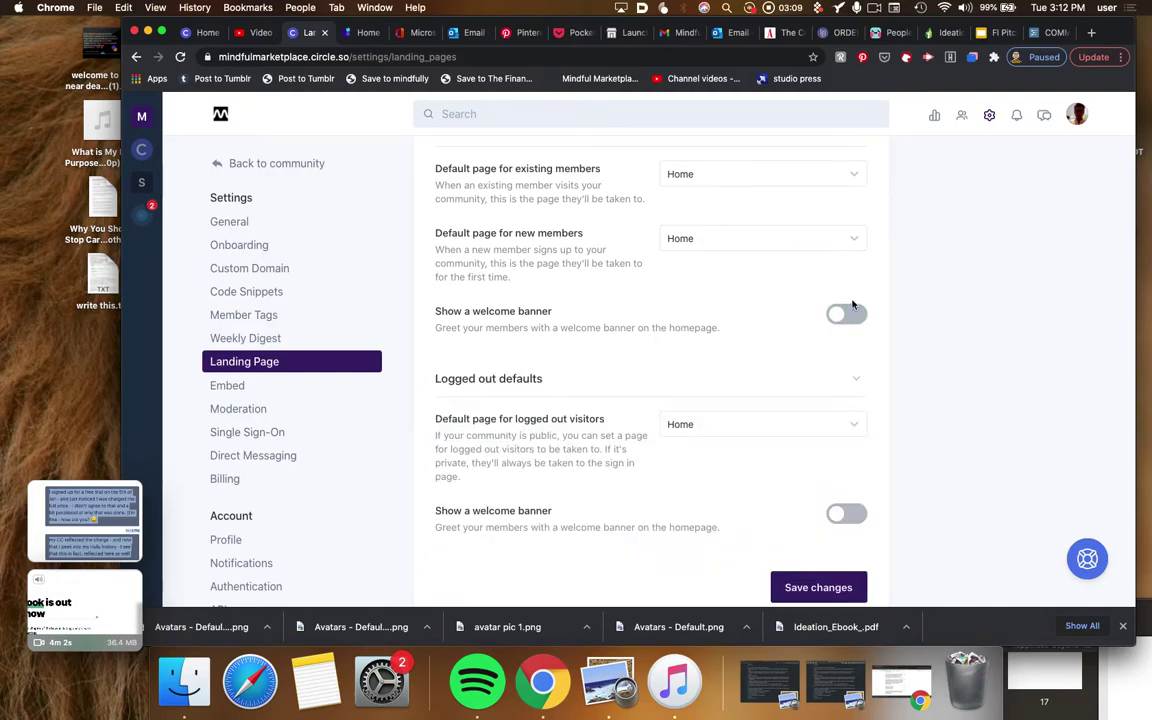
click(854, 315)
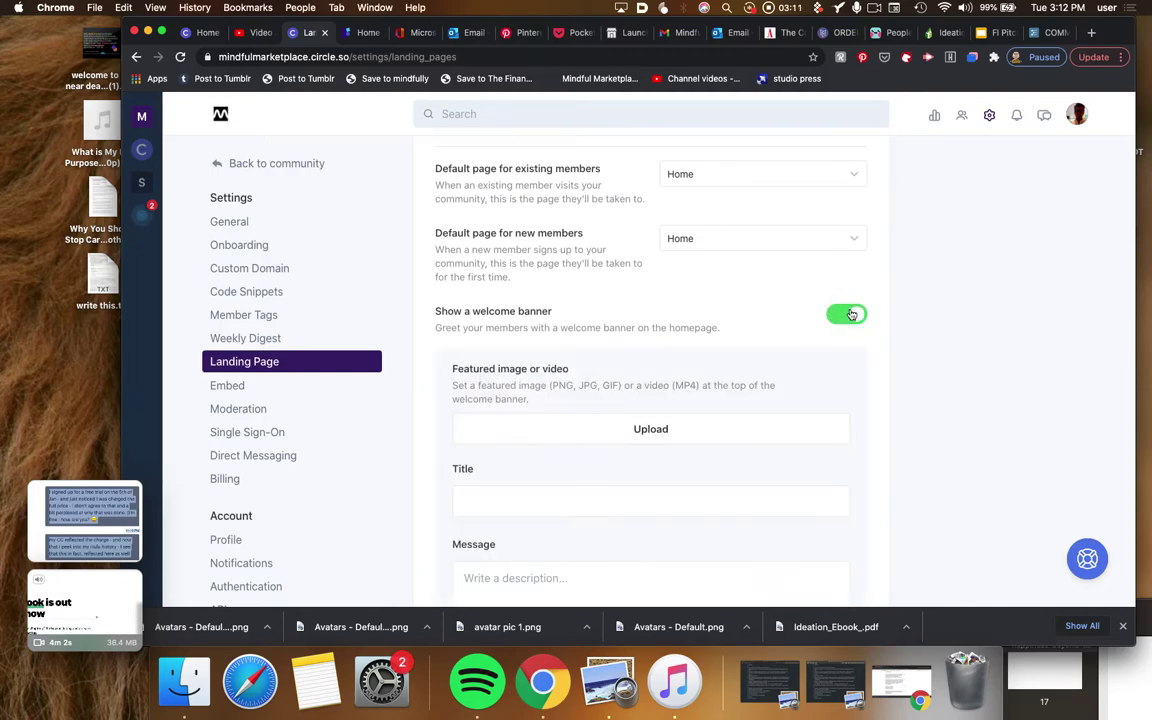
click(676, 429)
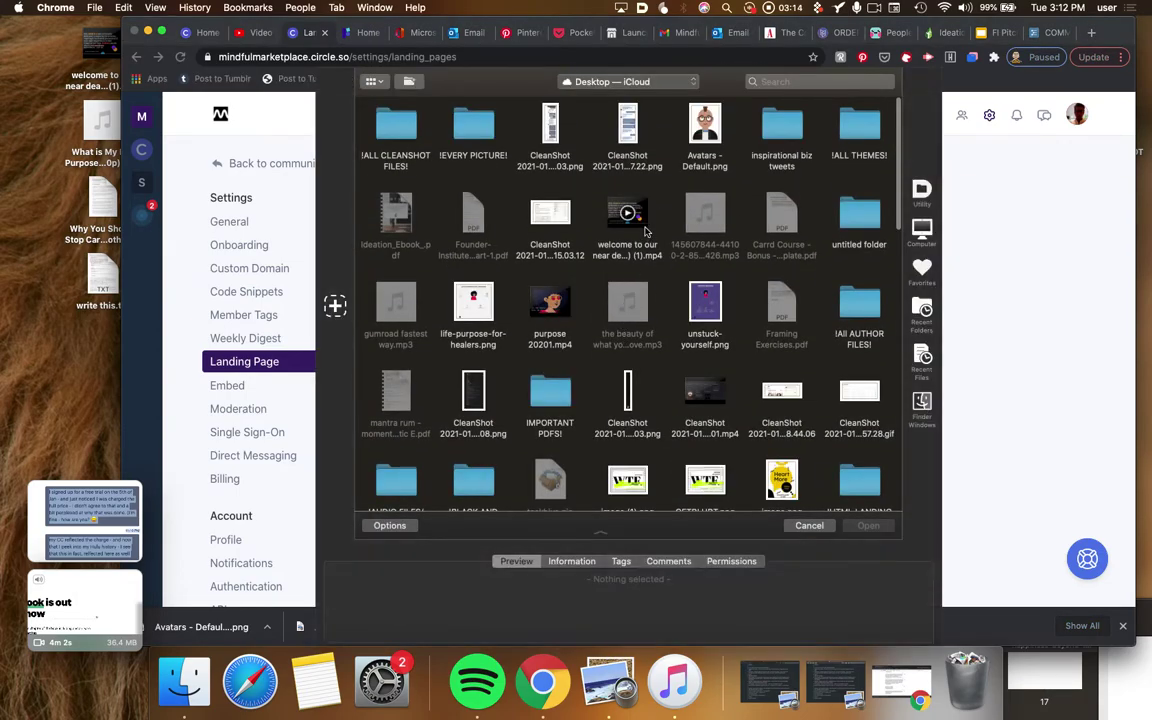
Upload Avatars - Default.png as the welcome banner's featured image.
click(704, 130)
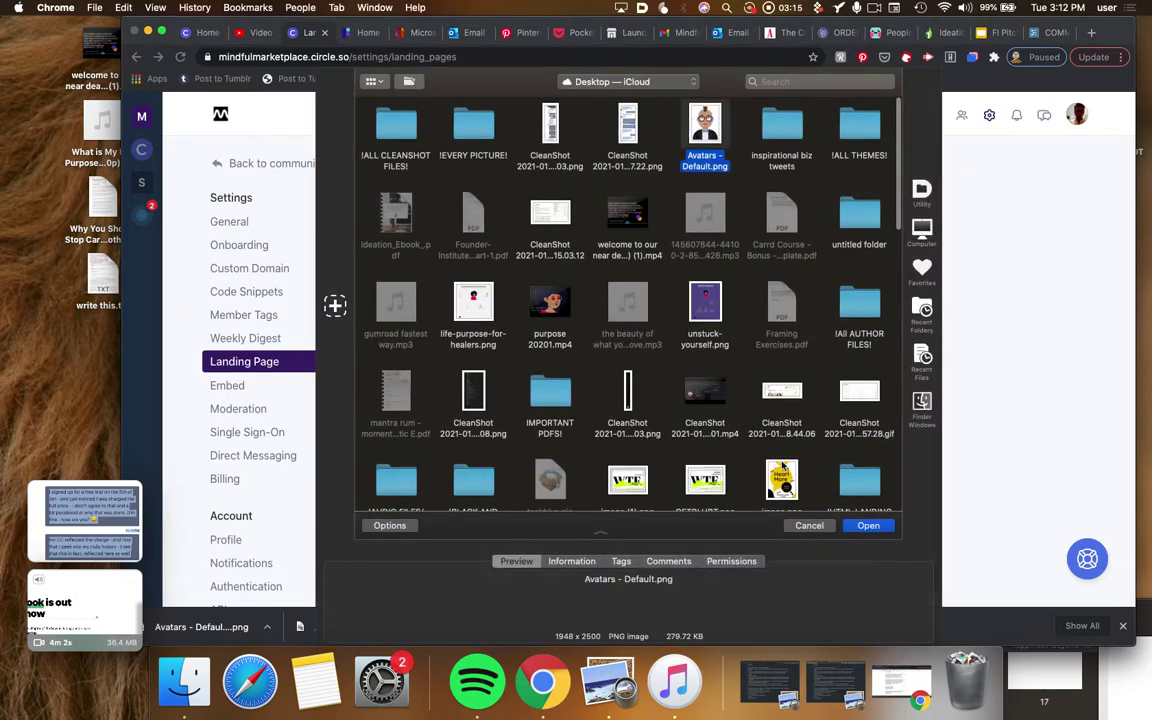
click(866, 525)
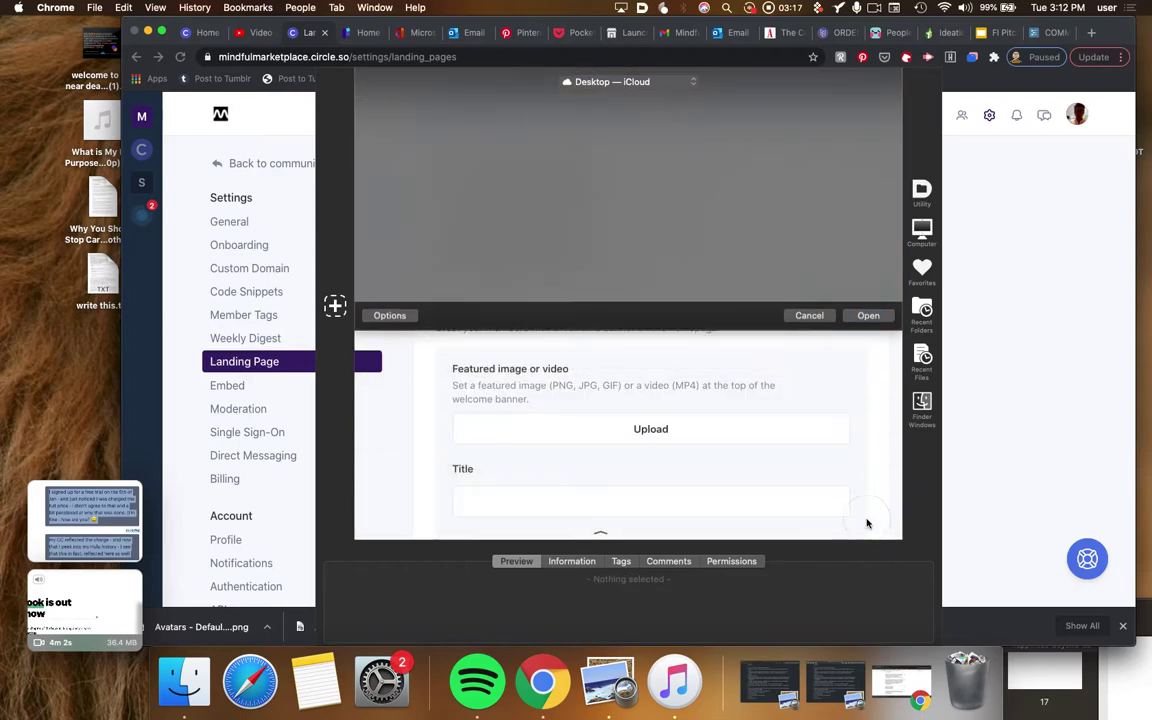
click(978, 438)
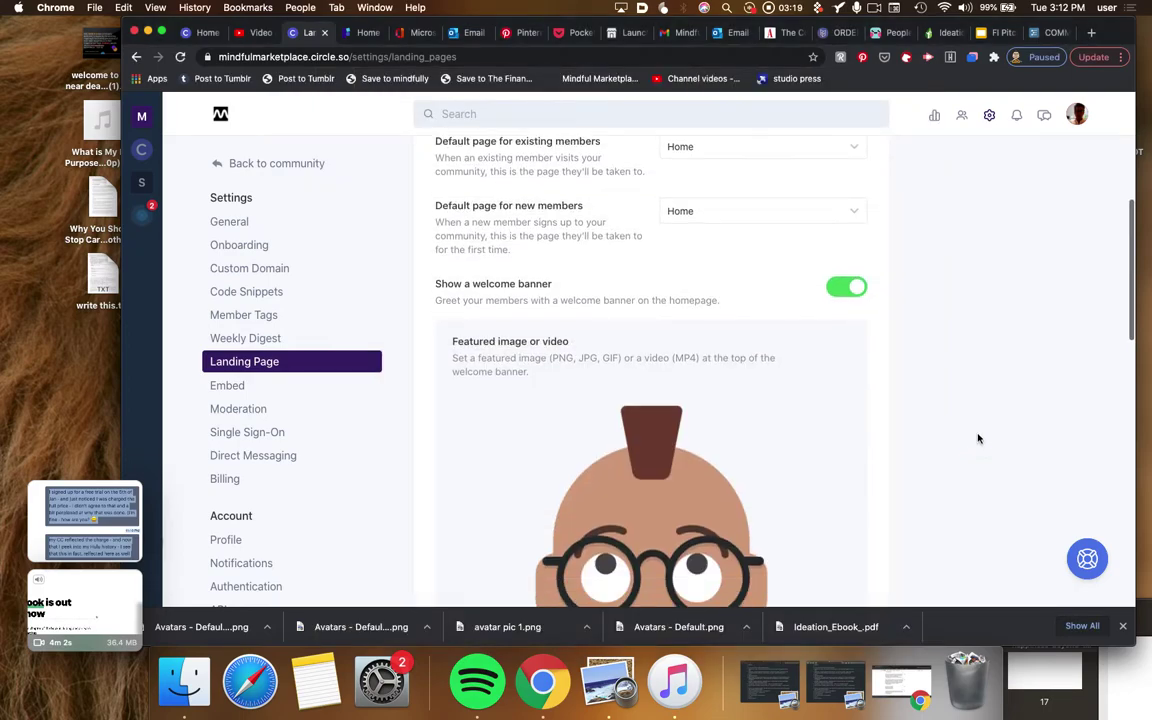
scroll(978, 438, down, 10)
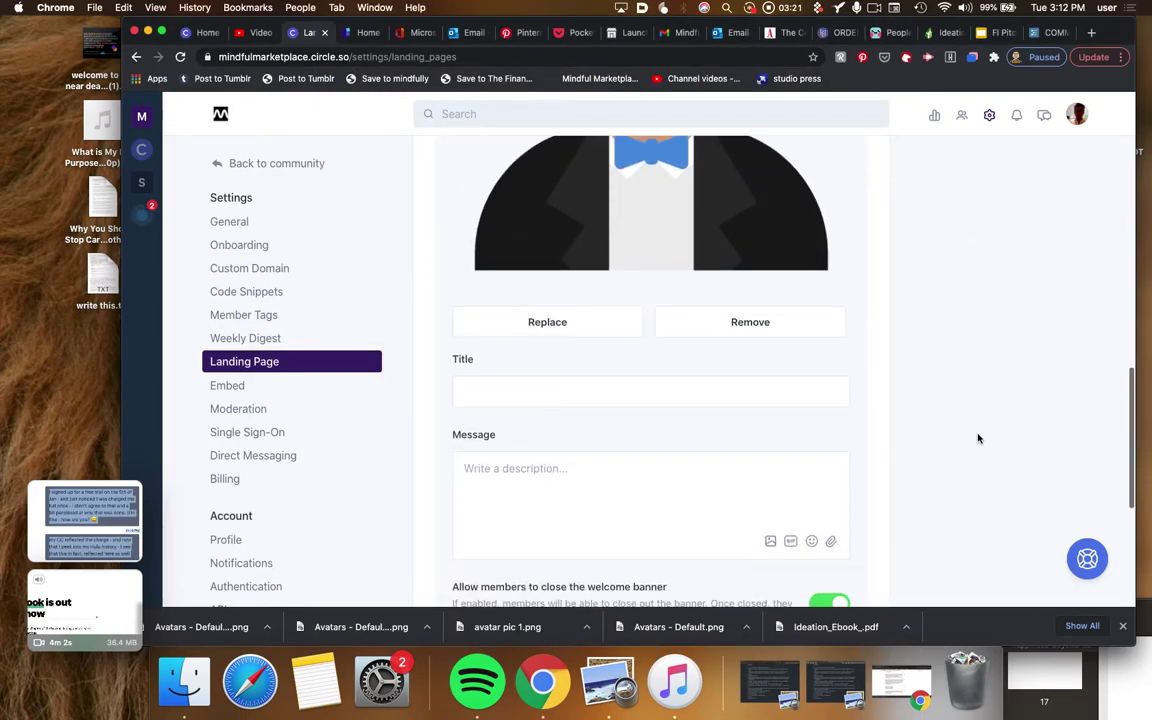
scroll(978, 438, down, 2)
Title the welcome banner 'Welcome to our new community'.
click(650, 313)
text(W)
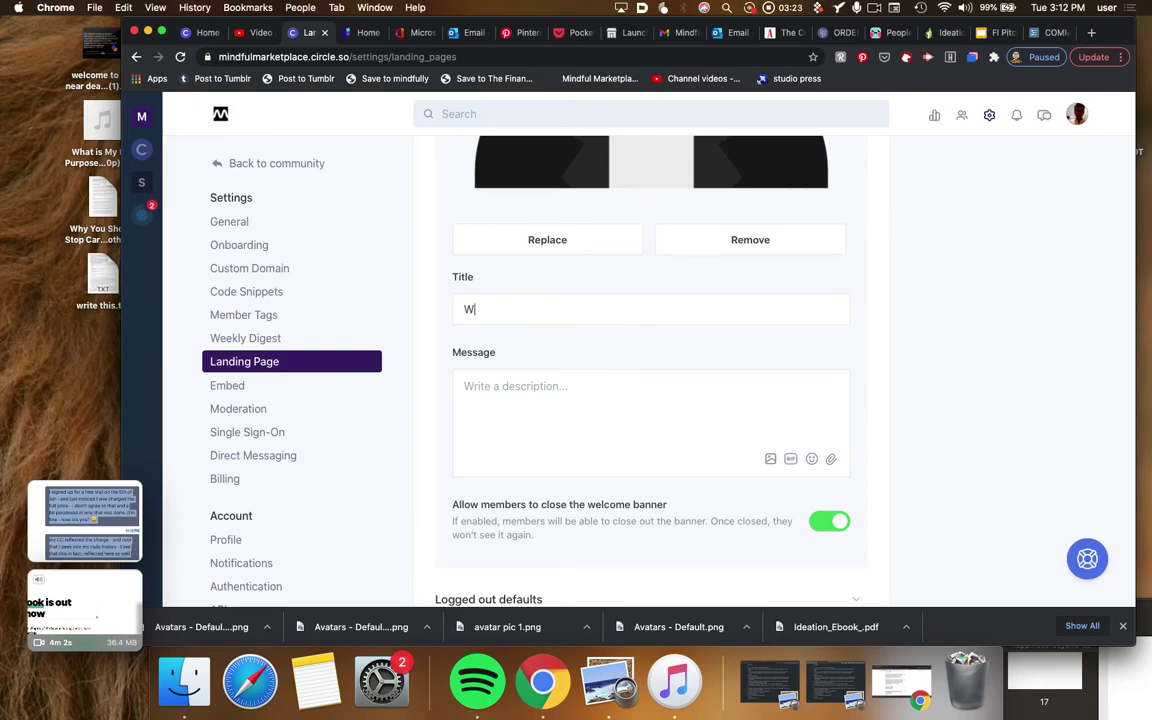
text(elcome)
key(BackSpace)
key(BackSpace)
key(BackSpace)
text(nme)
key(BackSpace)
key(BackSpace)
key(BackSpace)
text(oe)
key(BackSpace)
text(me to our new community!)
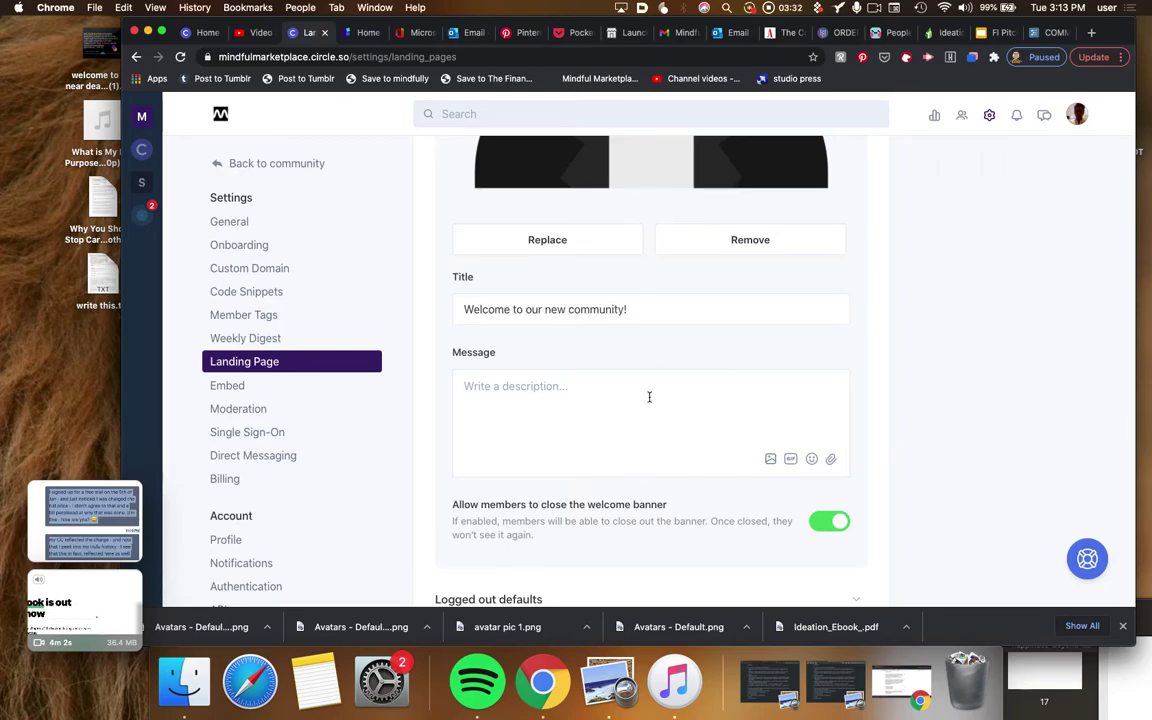
Write the banner's mission-statement message, ending 'Together we can change the world. Join us!'.
click(648, 396)
text(every)
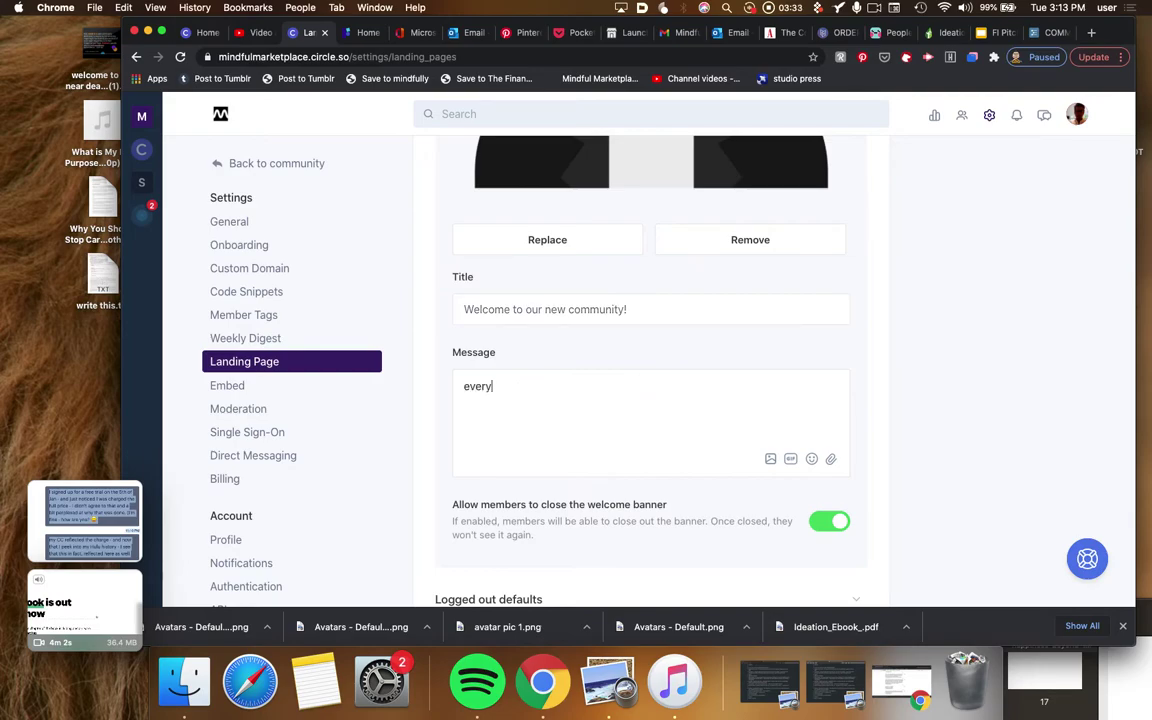
text(thining you ne)
key(BackSpace)
key(BackSpace)
key(BackSpace)
key(BackSpace)
key(BackSpace)
key(BackSpace)
key(BackSpace)
key(BackSpace)
key(BackSpace)
key(BackSpace)
key(BackSpace)
key(BackSpace)
key(BackSpace)
key(BackSpace)
key(BackSpace)
key(BackSpace)
key(BackSpace)
text(Our mission )
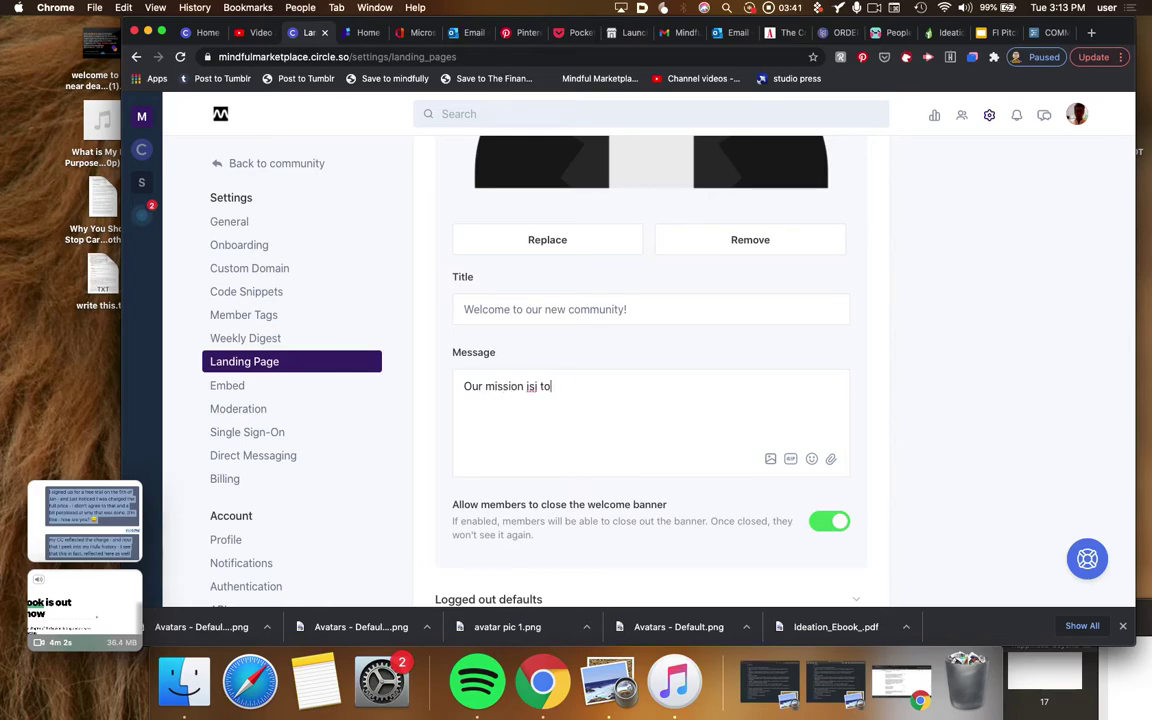
text(is to empowre the w)
key(BackSpace)
key(BackSpace)
key(BackSpace)
key(BackSpace)
key(BackSpace)
key(BackSpace)
key(BackSpace)
text(the next generation of mindful)
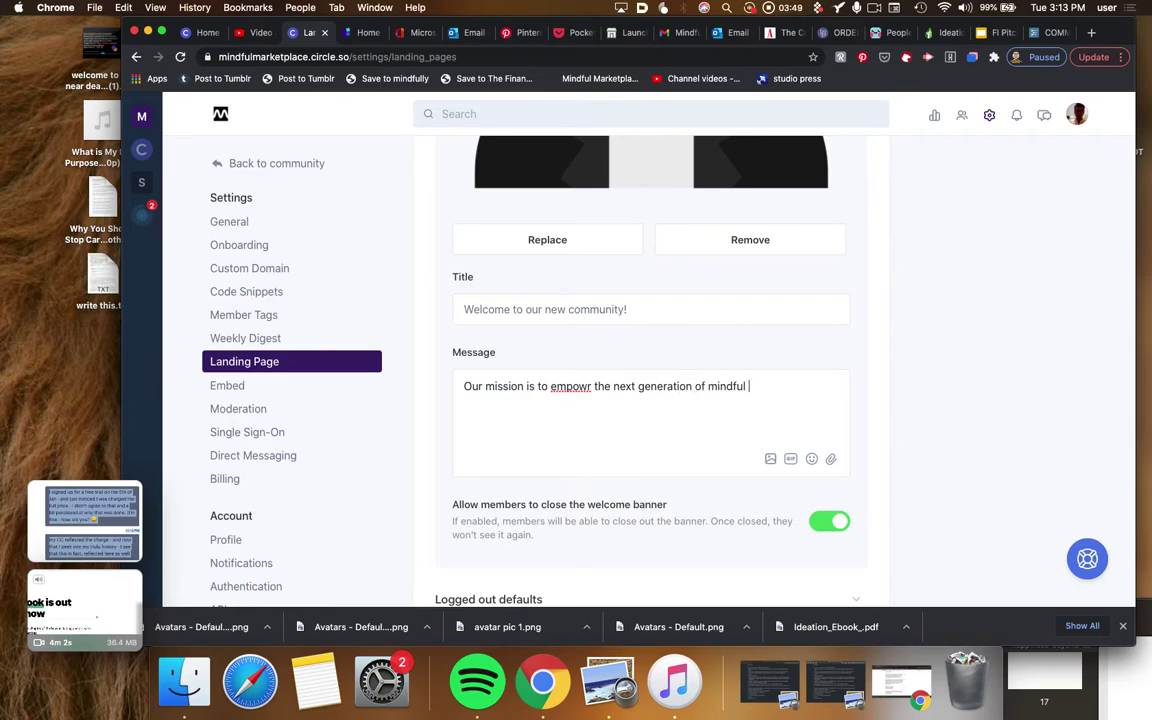
text( leaders and enlight)
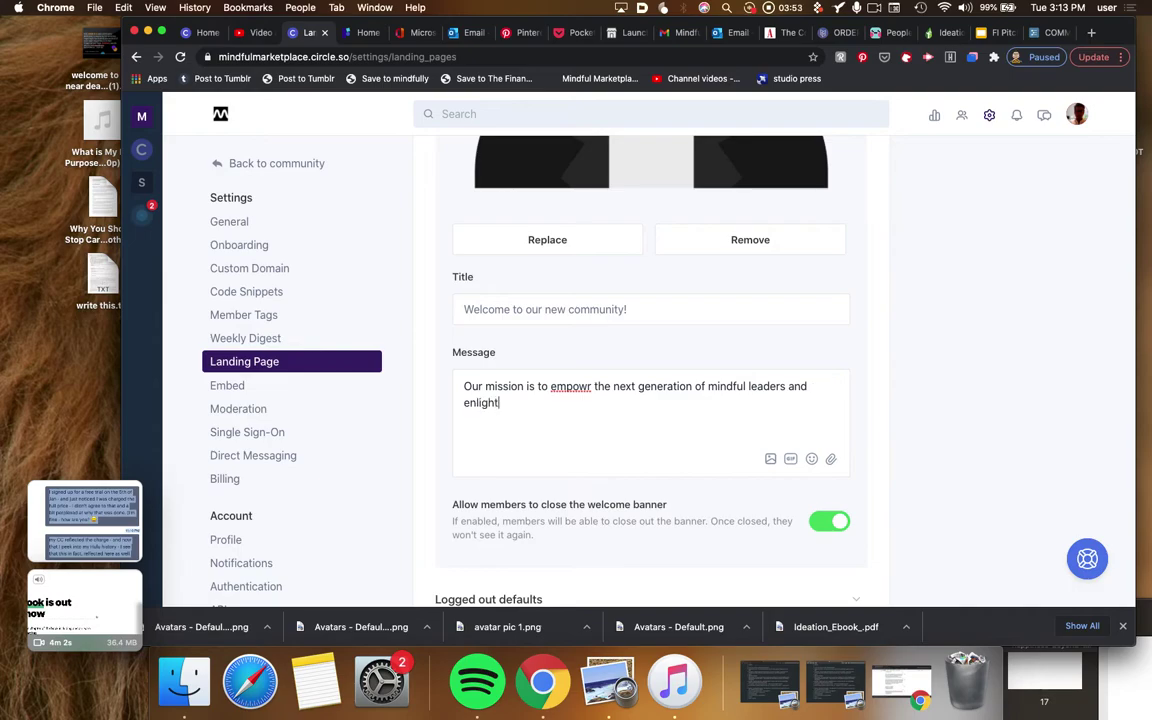
text(ened entrepreneurs to build brand)
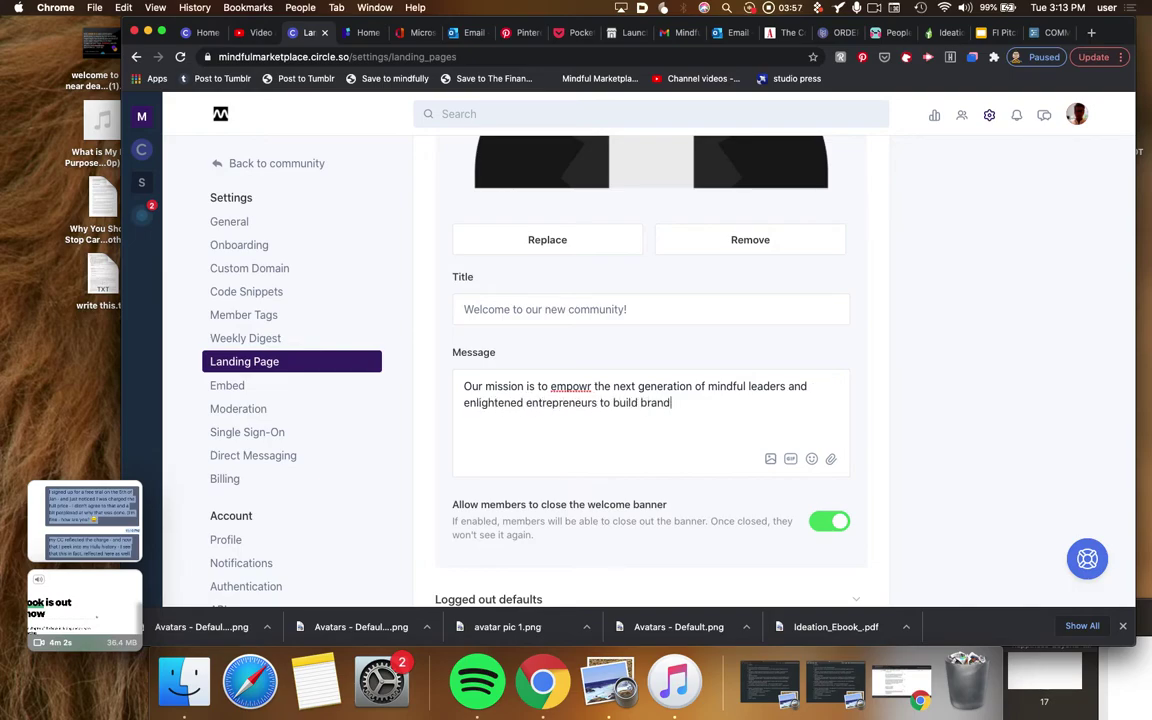
text(s that change the world.  A)
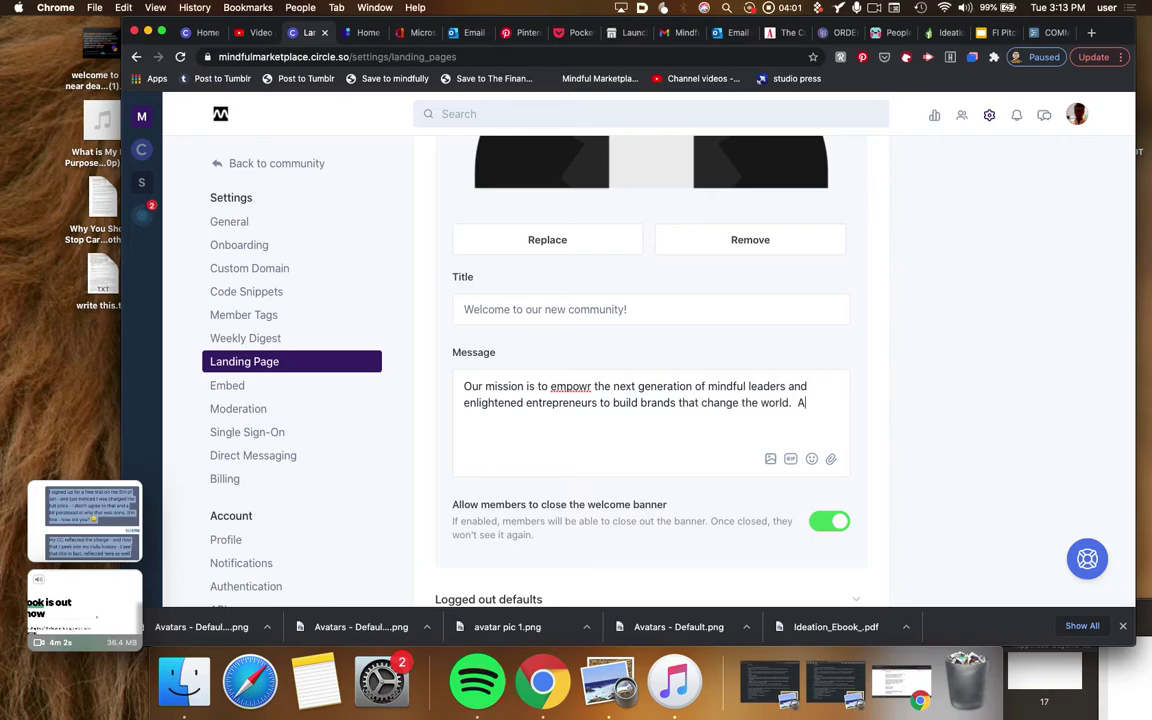
text(lone we chan chan)
text(ge a neighbor)
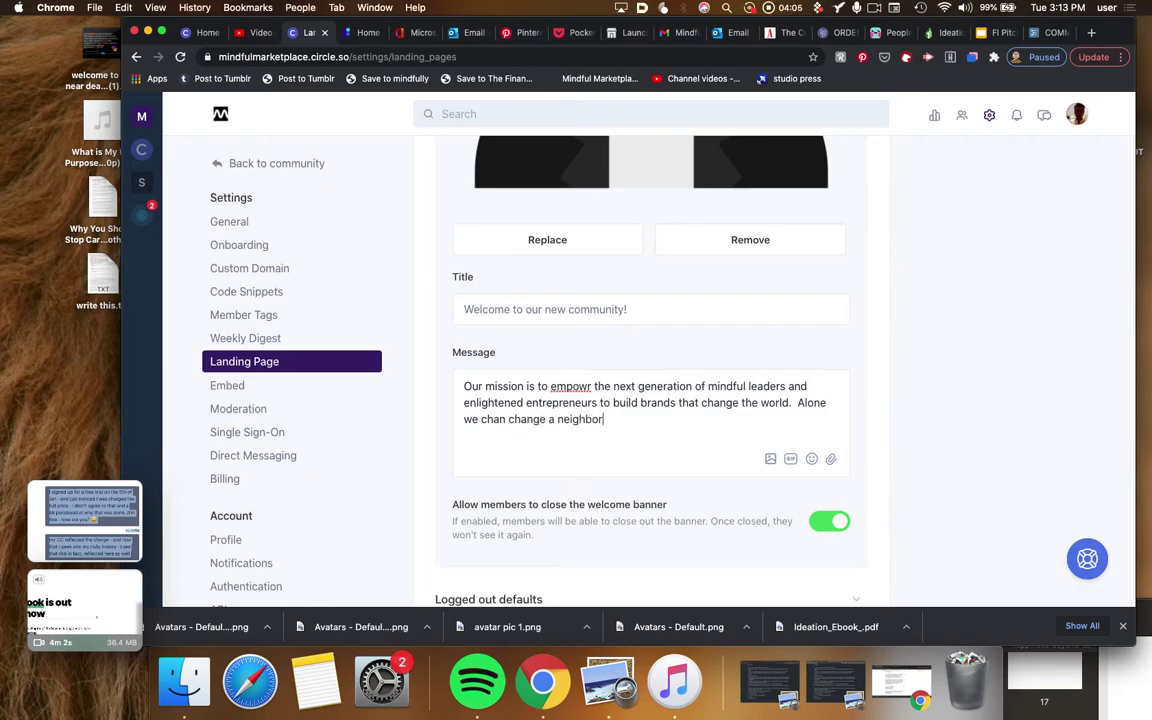
key(BackSpace)
key(BackSpace)
key(BackSpace)
text(rho)
text(od.  Togetherw e ca)
text(n change)
key(BackSpace)
key(BackSpace)
key(BackSpace)
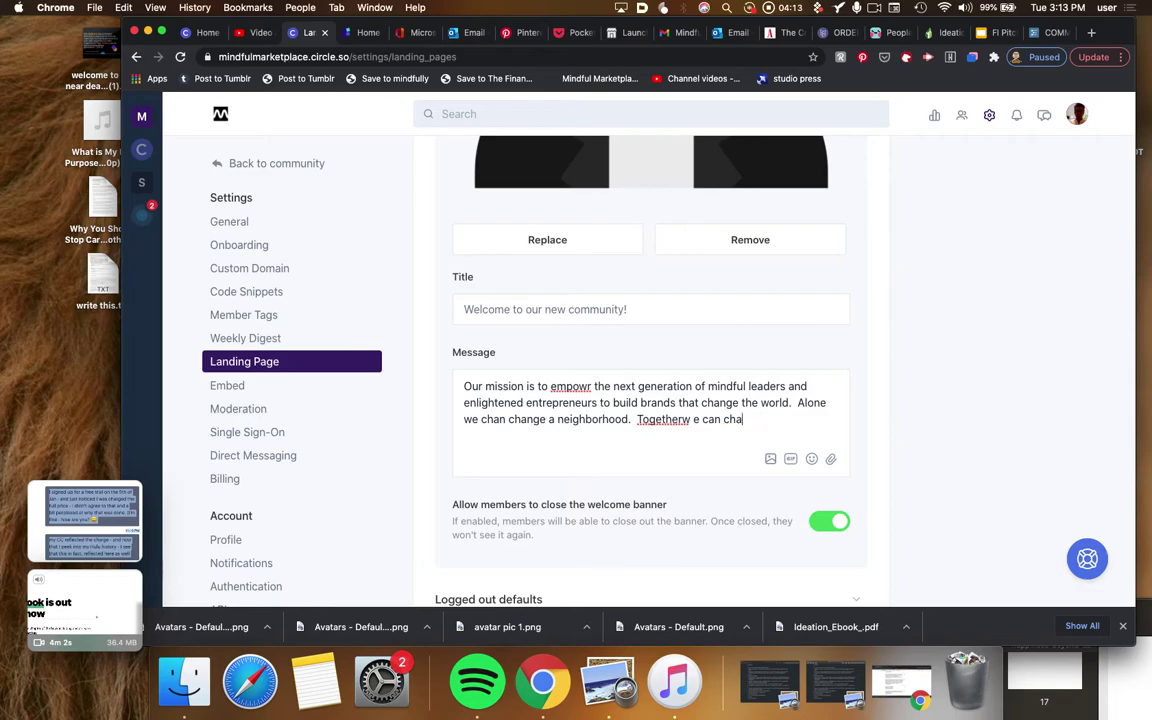
text(ge)
key(BackSpace)
text(e the world.  Join us)
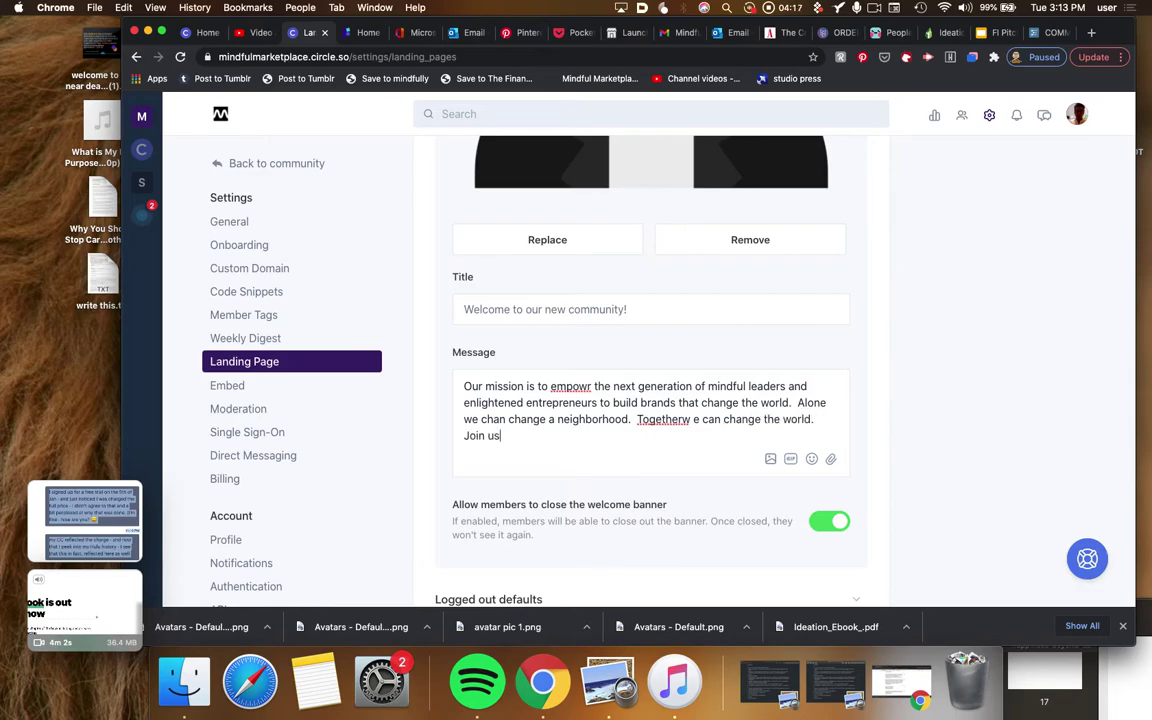
text(!)
scroll(961, 377, down, 1)
scroll(961, 377, down, 5)
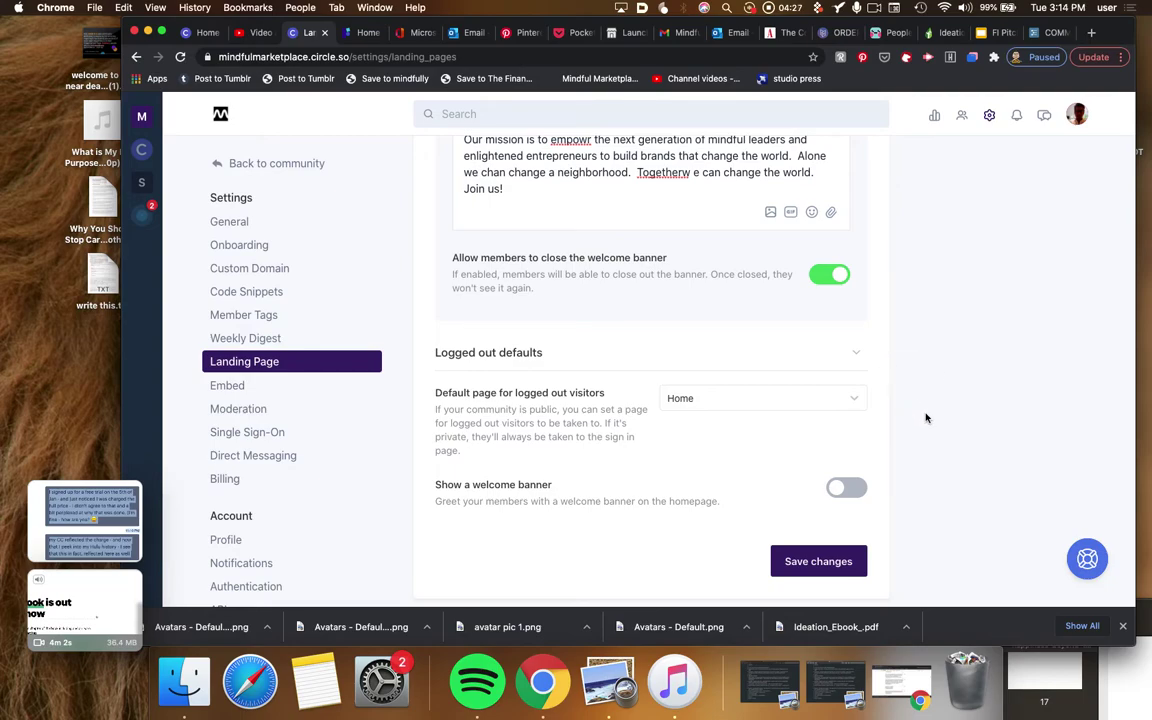
scroll(926, 418, down, 1)
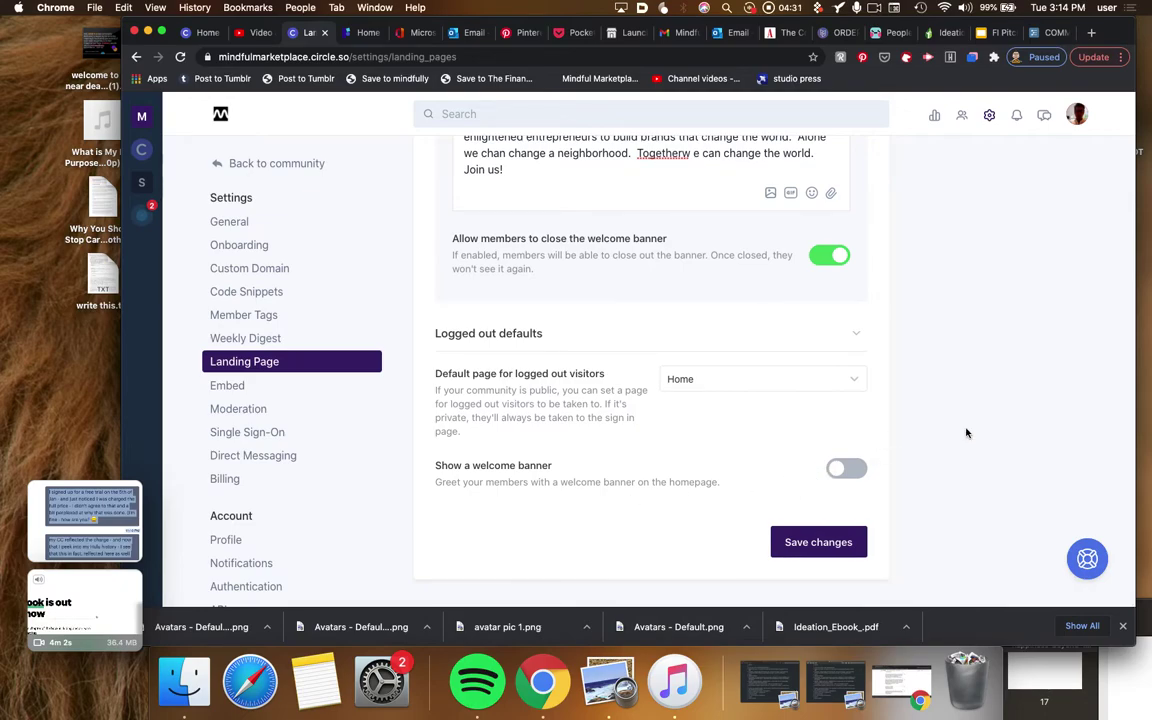
scroll(966, 432, up, 5)
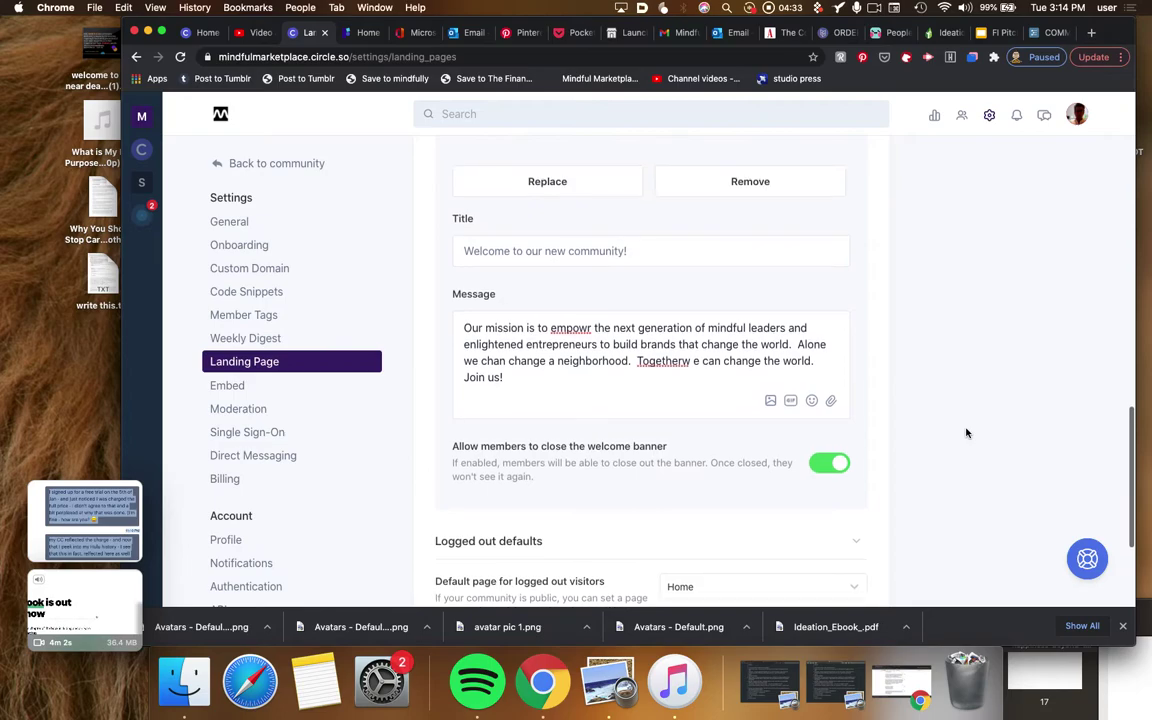
scroll(966, 432, up, 8)
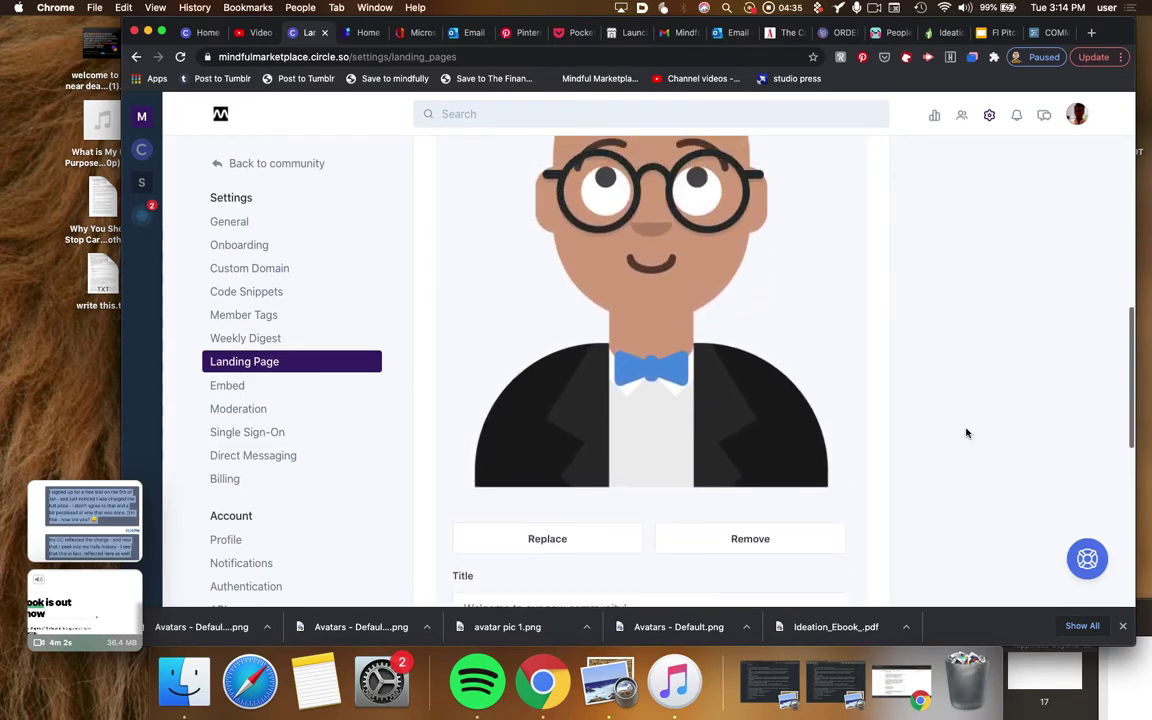
scroll(966, 432, up, 9)
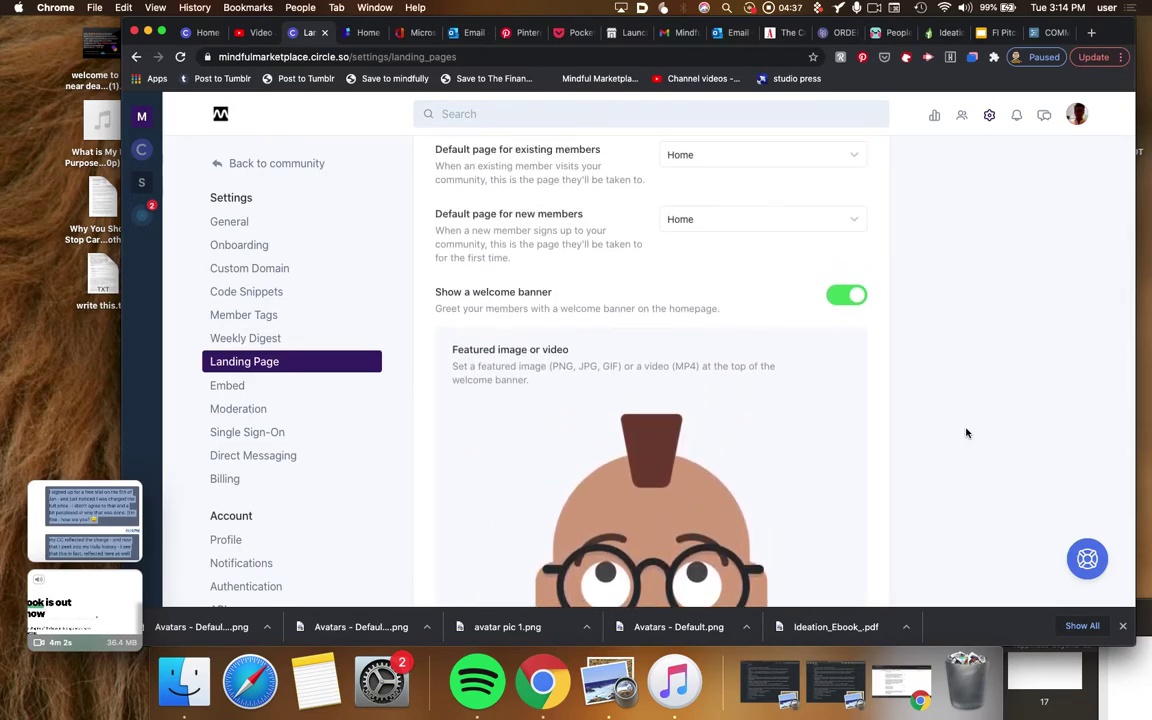
scroll(966, 432, down, 2)
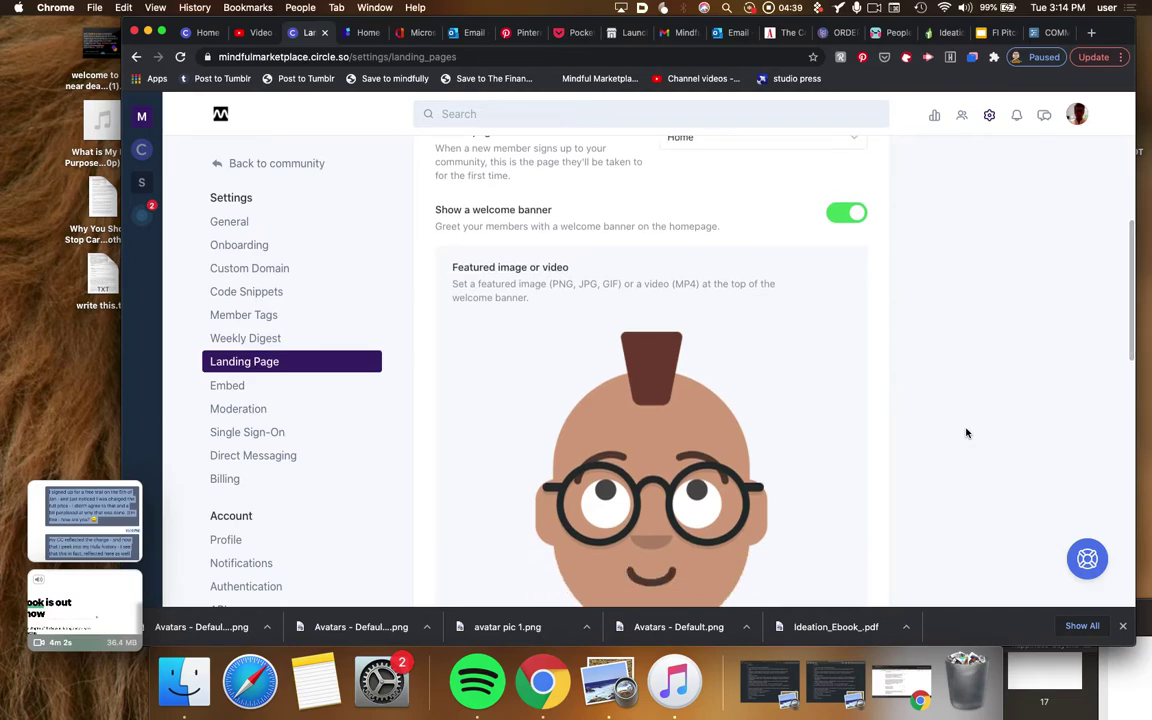
scroll(966, 432, down, 8)
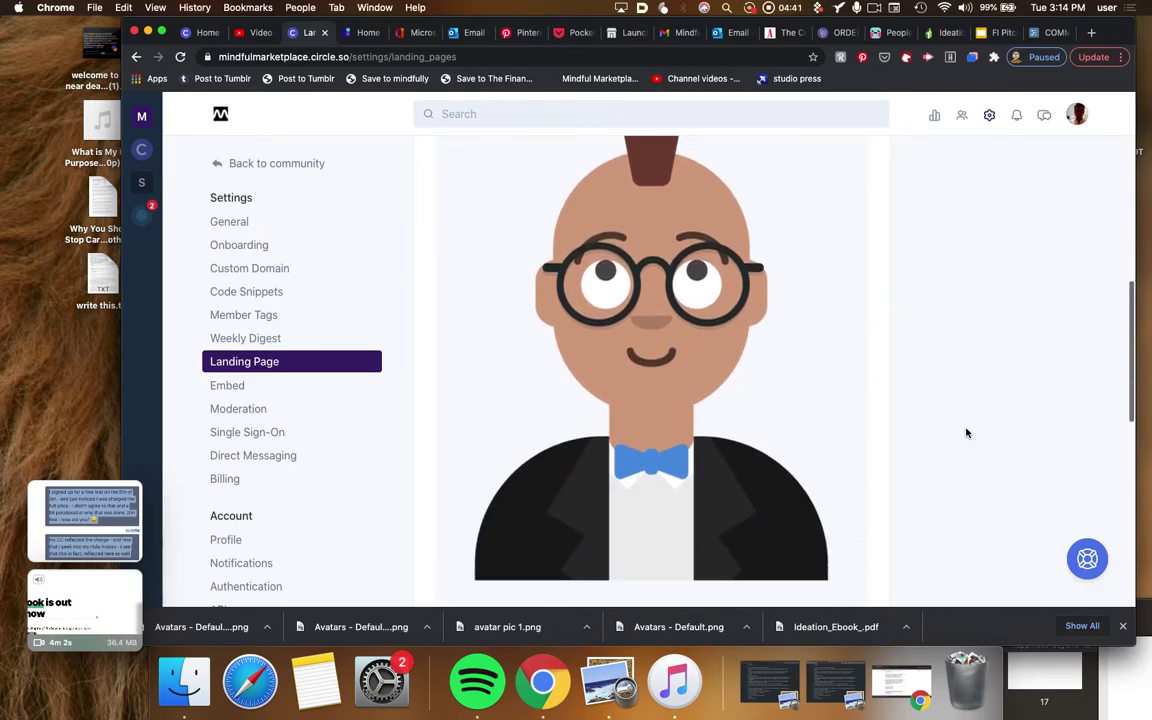
scroll(966, 432, down, 12)
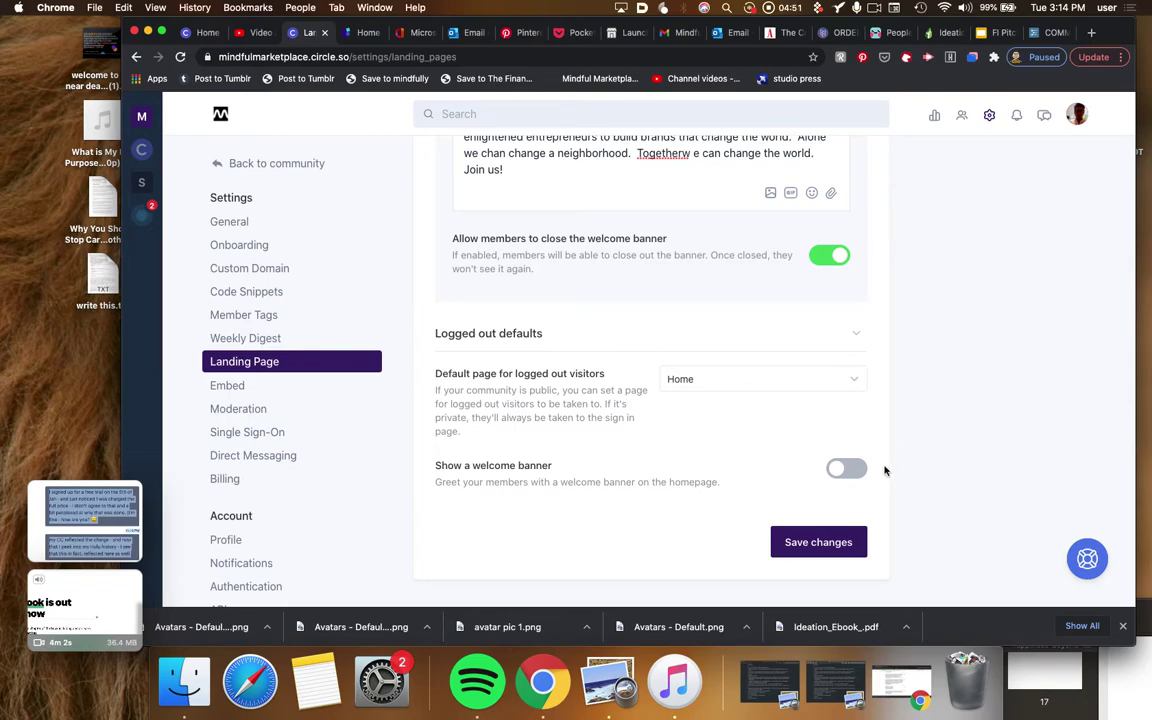
Turn on 'Show a welcome banner' under Logged out defaults.
click(848, 469)
scroll(955, 482, down, 2)
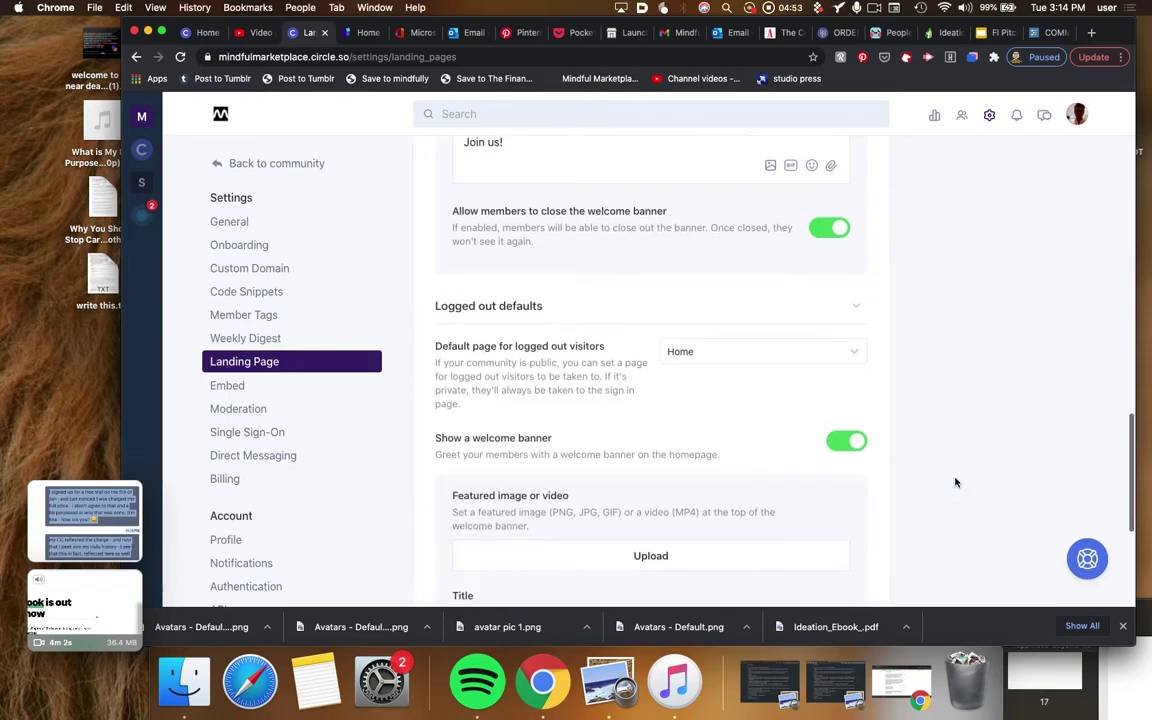
scroll(955, 482, down, 5)
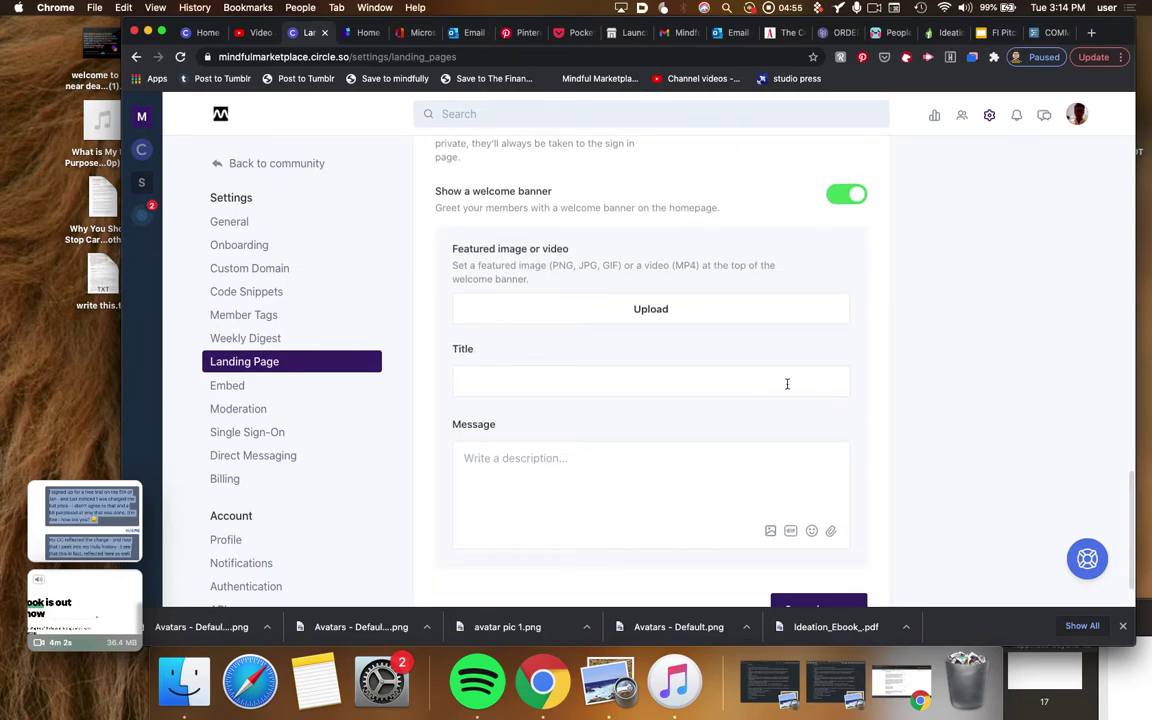
click(913, 412)
scroll(913, 412, down, 2)
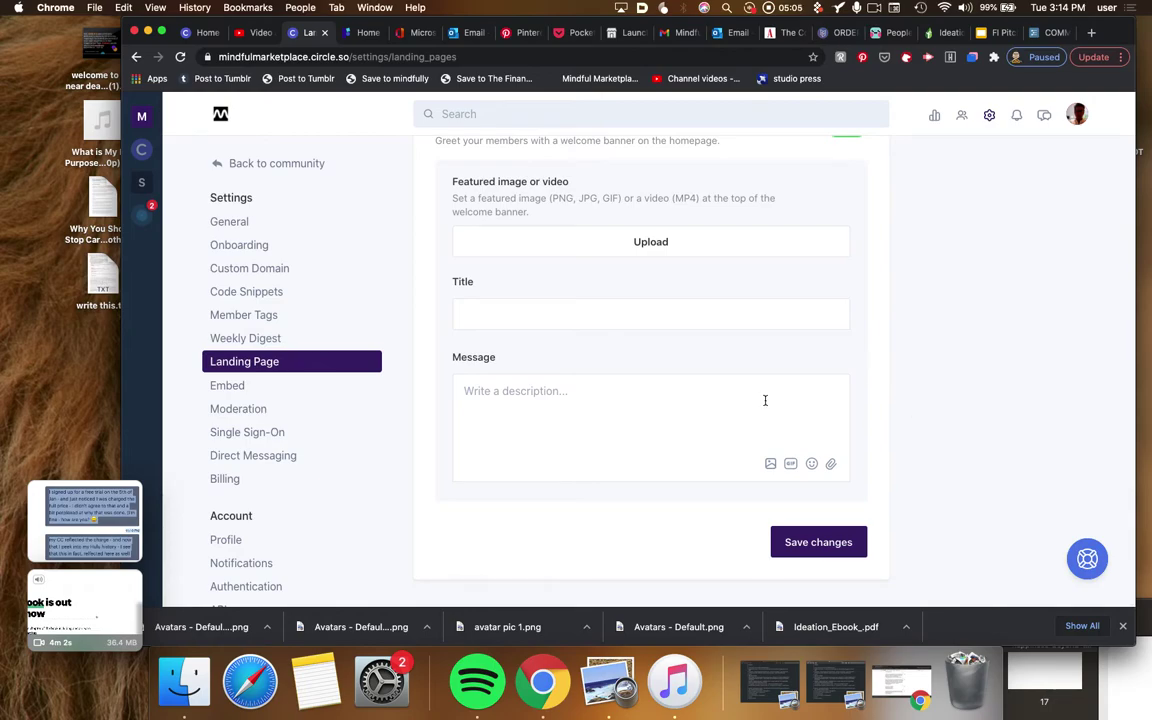
Title the logged-out banner 'This is also a welcome banner title (probably for logged out users)'.
click(683, 319)
text(This is also )
text(m)
key(BackSpace)
key(BackSpace)
text(lcome banner title ()
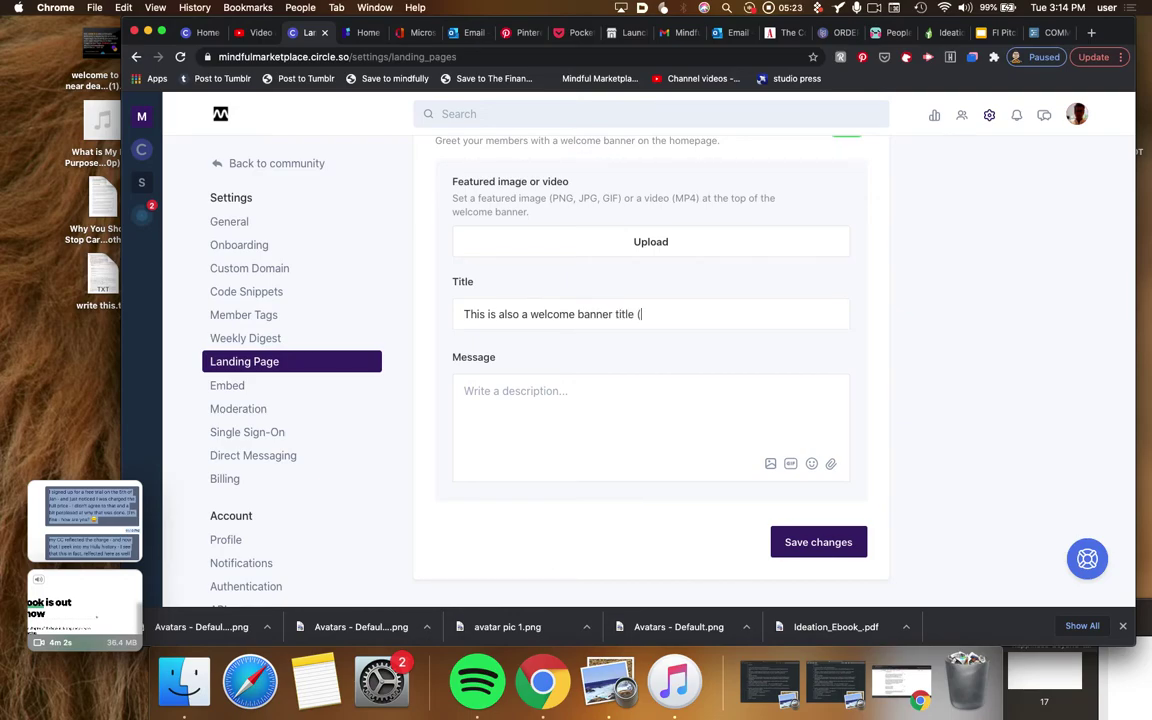
text(probably for logged out users)
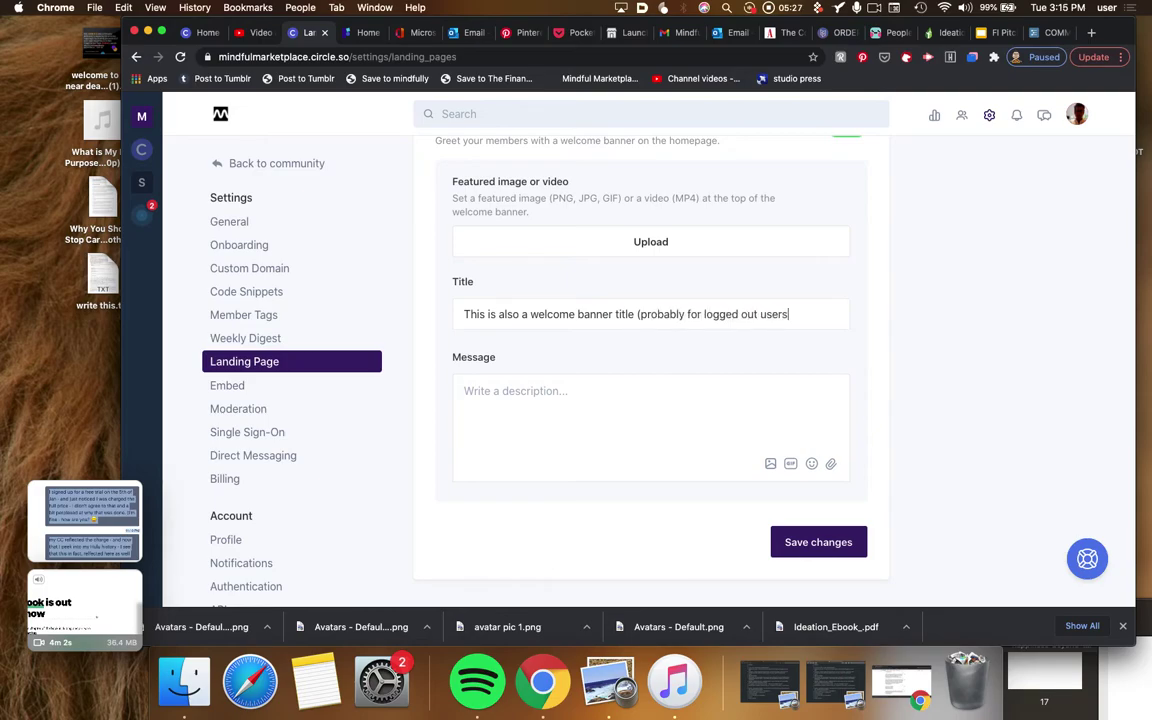
text())
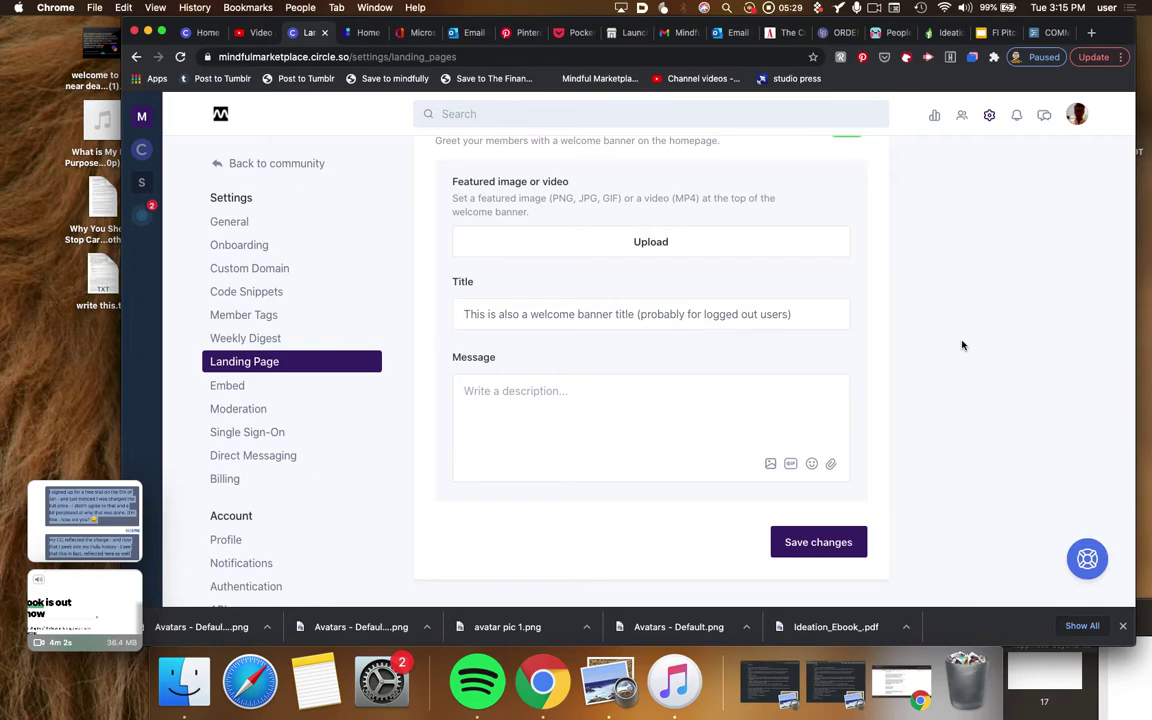
Upload the WTF image as the logged-out banner's featured image.
click(610, 220)
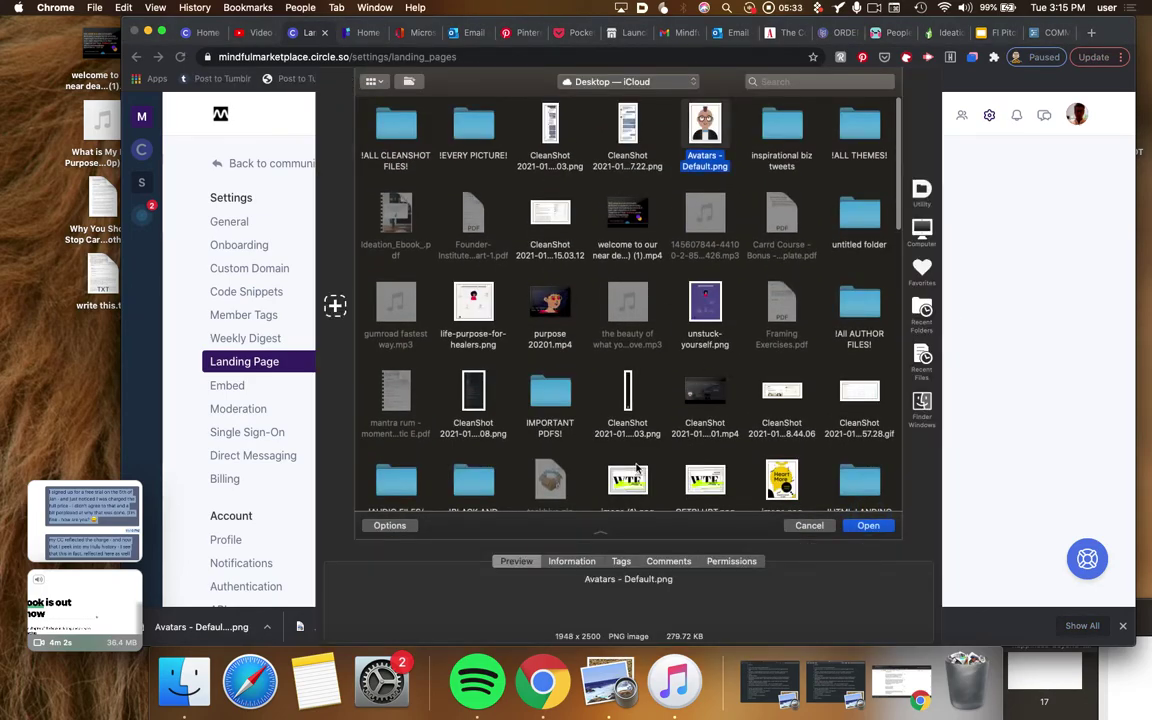
click(870, 528)
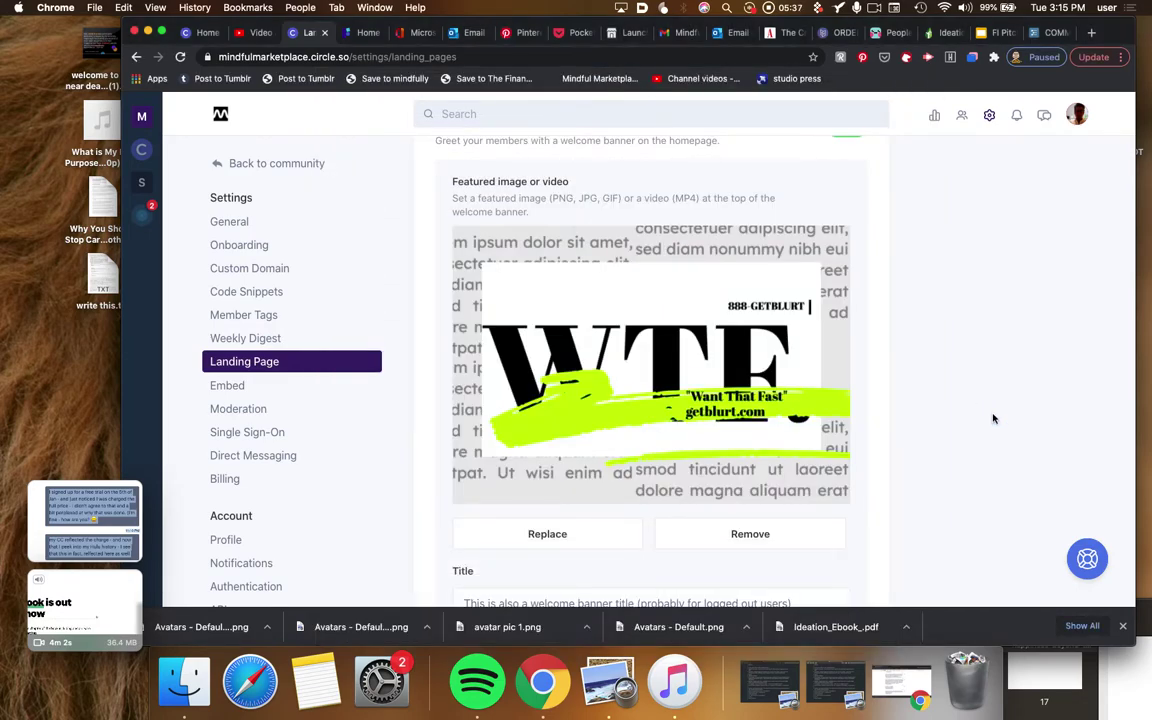
scroll(993, 418, down, 1)
scroll(993, 418, down, 5)
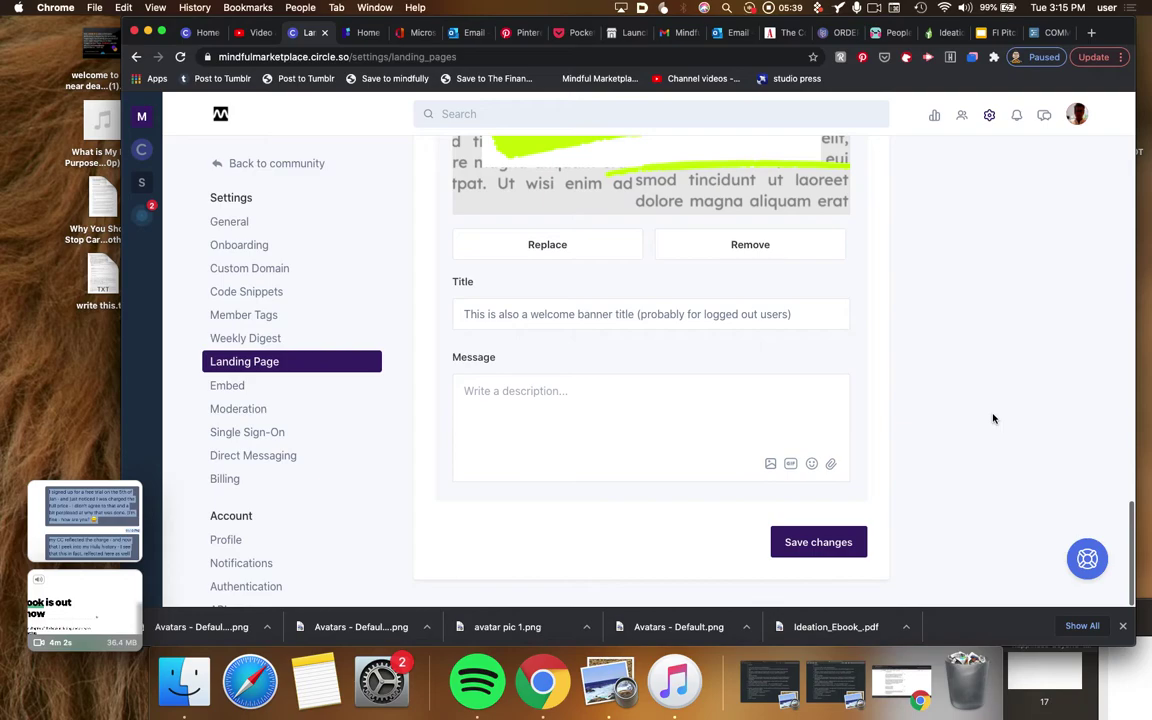
Enter the message 'this is a second pic.', save the settings, and return to Home.
click(653, 391)
text(this is)
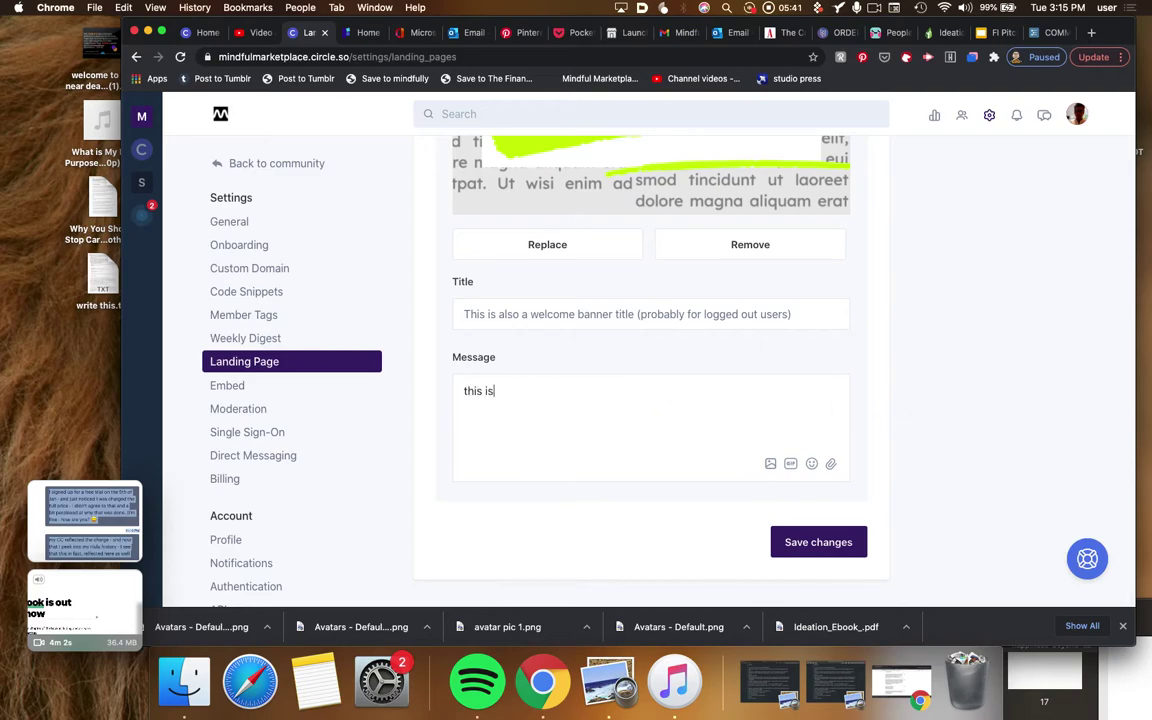
text( a second pic.)
click(852, 542)
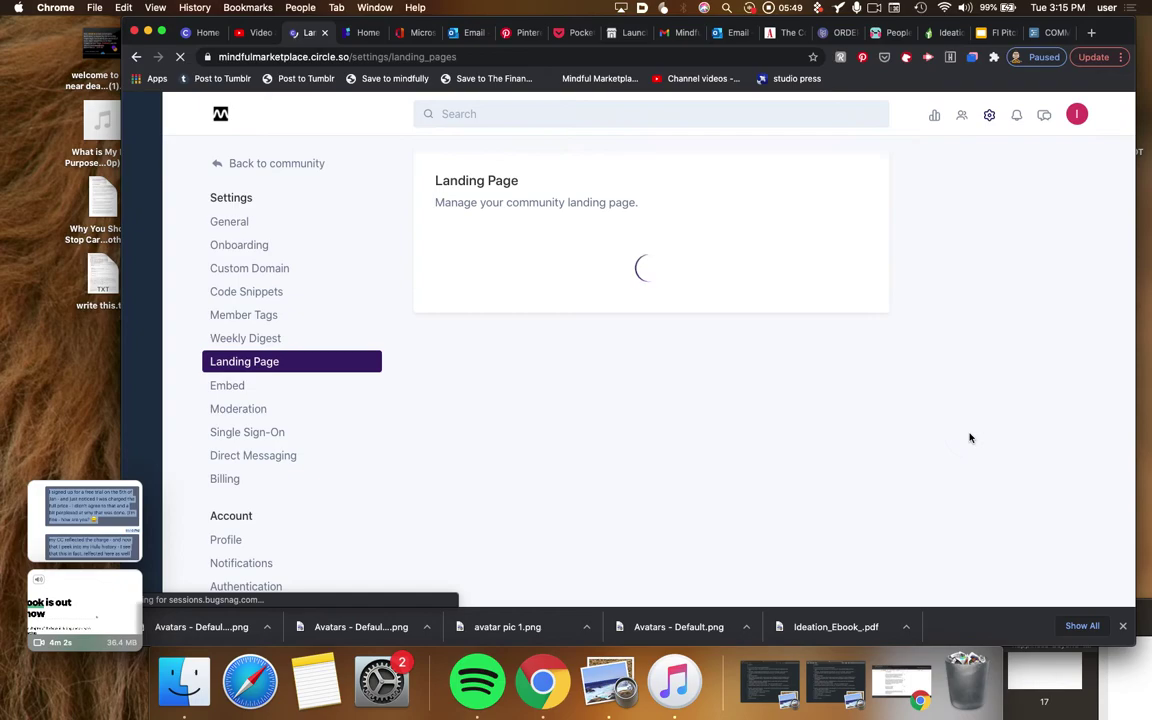
click(283, 163)
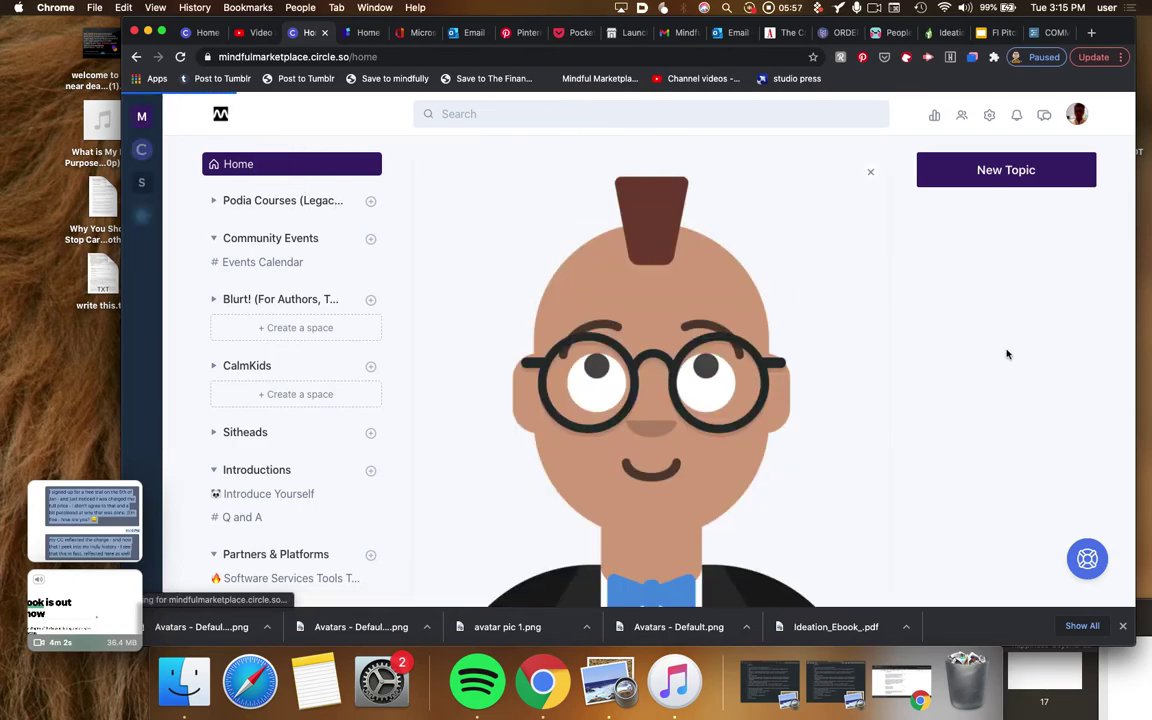
scroll(1007, 354, down, 3)
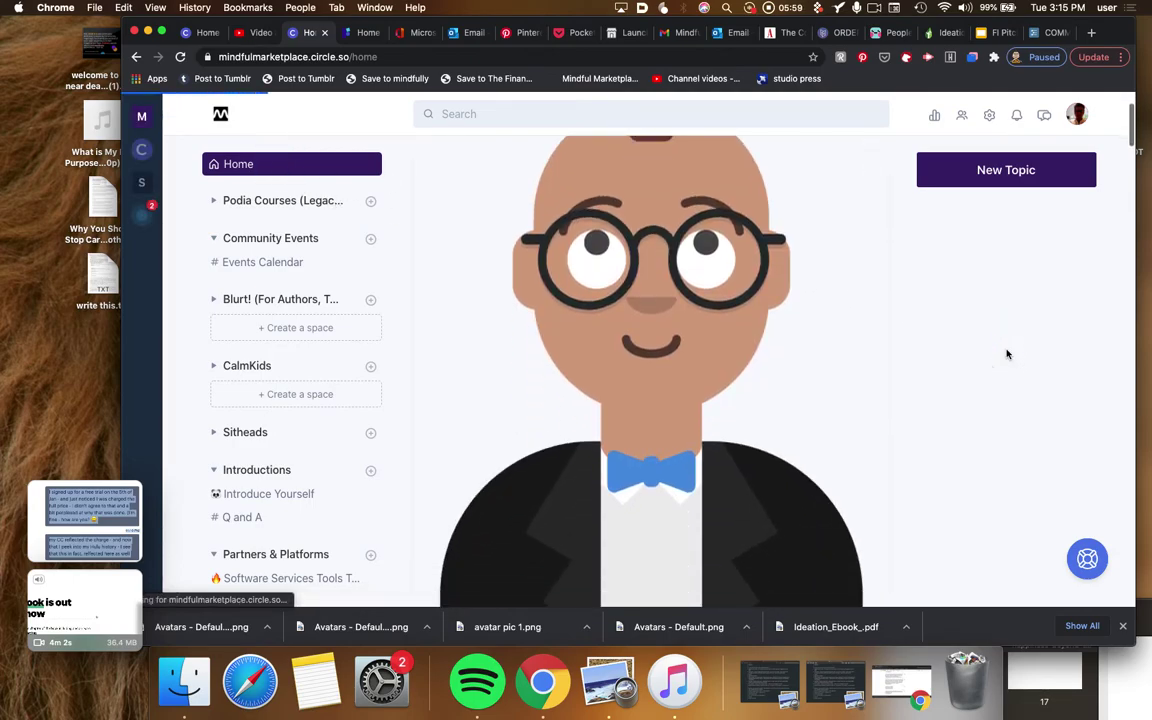
scroll(1007, 354, down, 4)
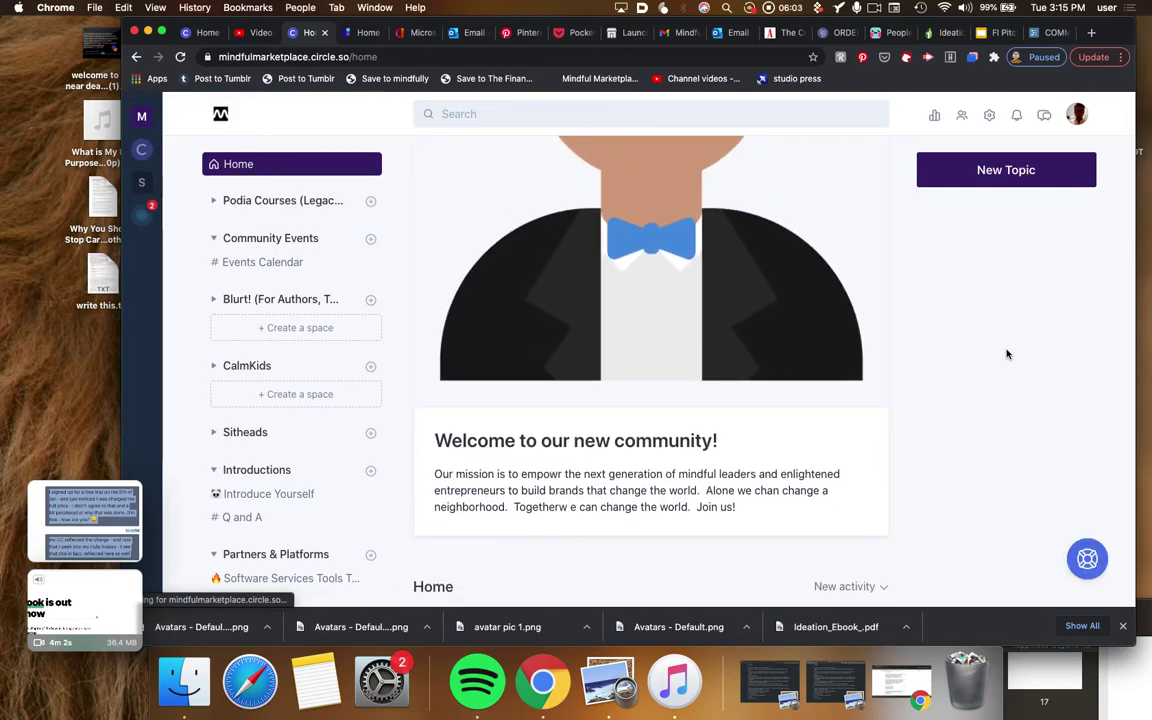
scroll(1007, 354, up, 3)
scroll(1007, 354, down, 5)
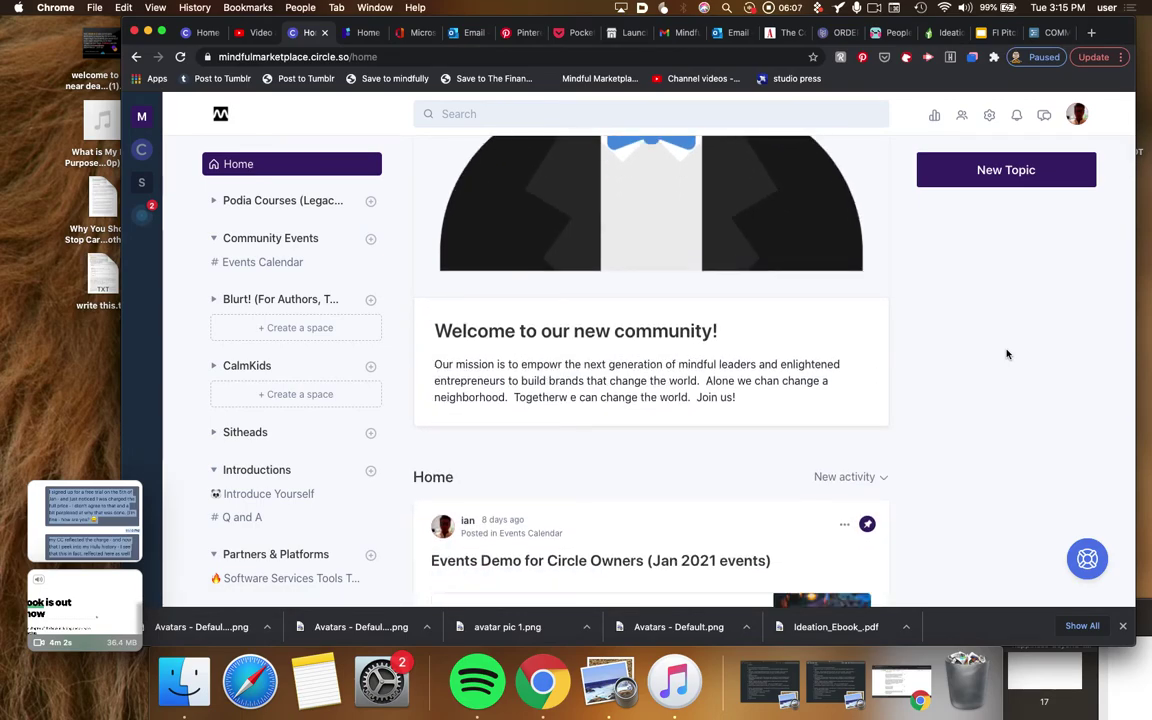
scroll(1007, 354, down, 1)
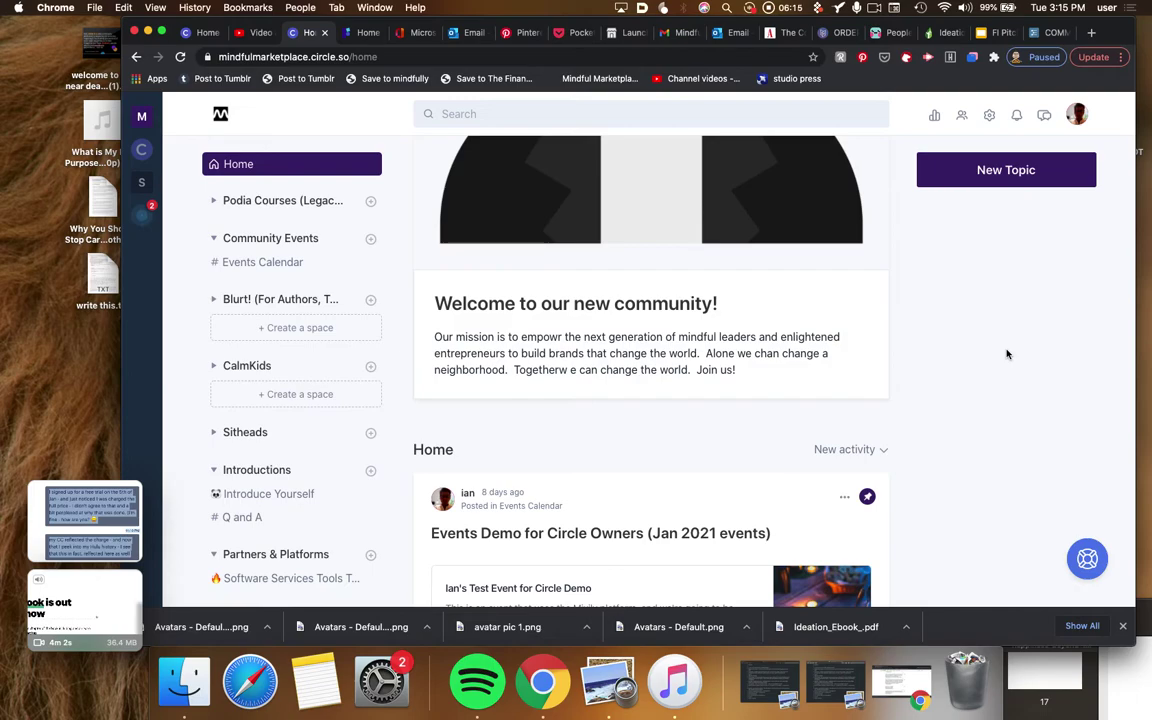
scroll(1007, 354, down, 5)
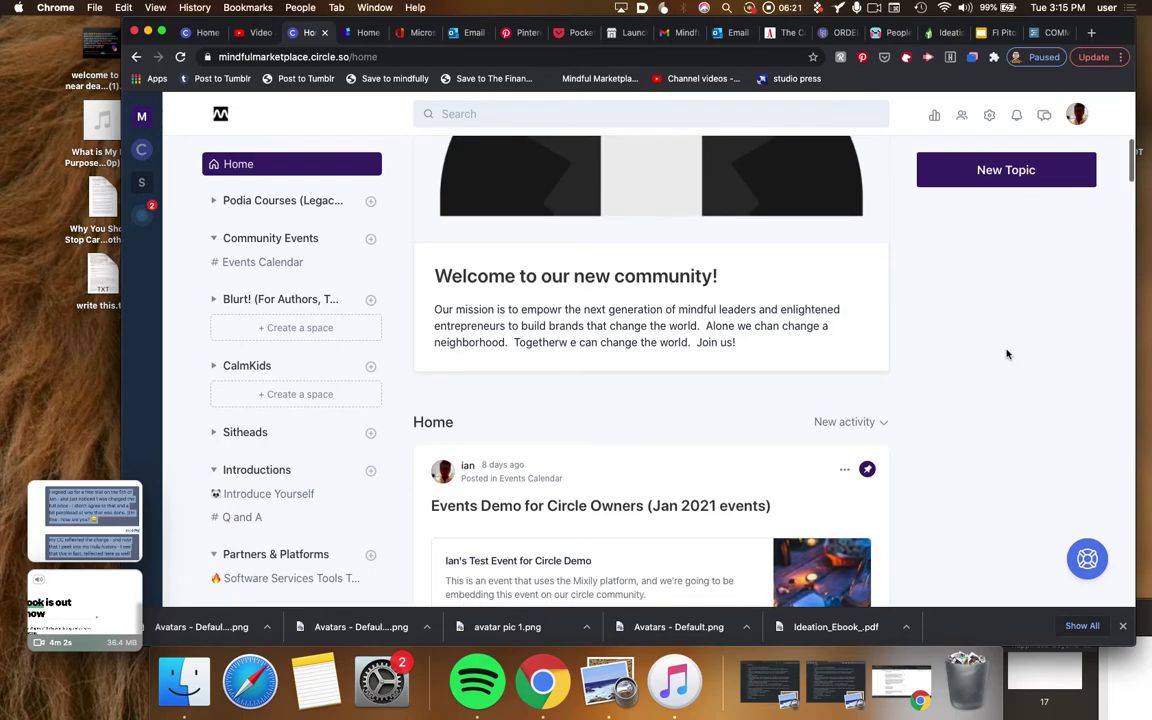
scroll(1007, 354, down, 3)
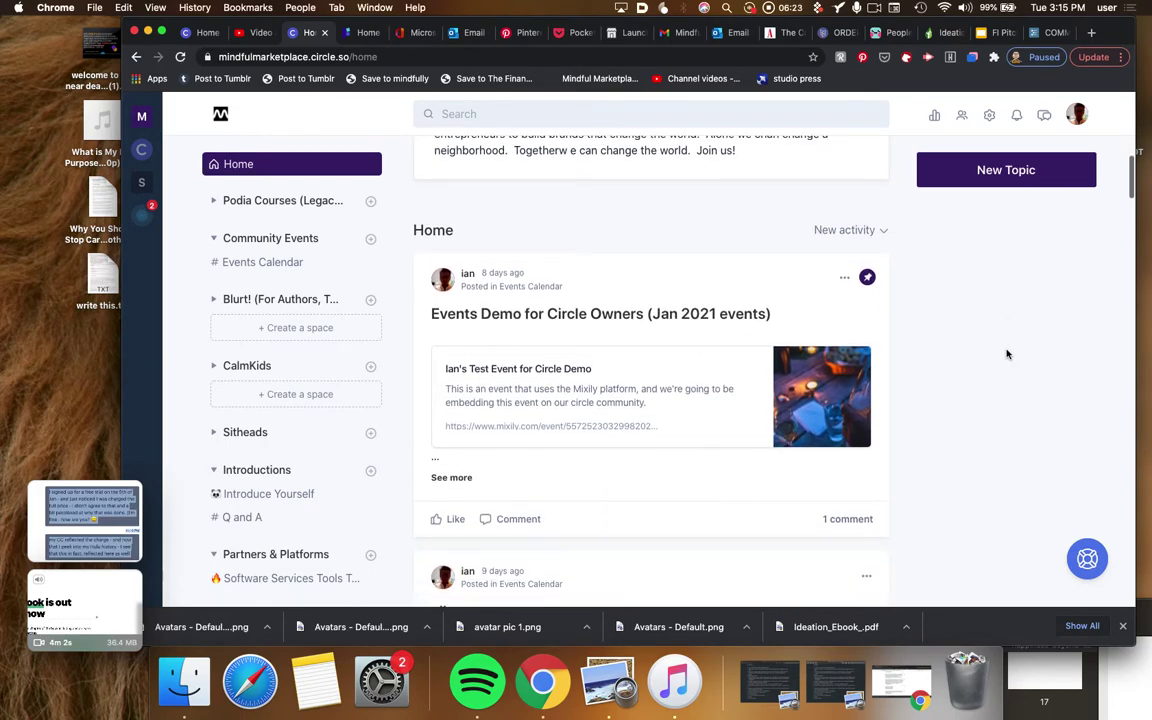
scroll(1007, 354, down, 6)
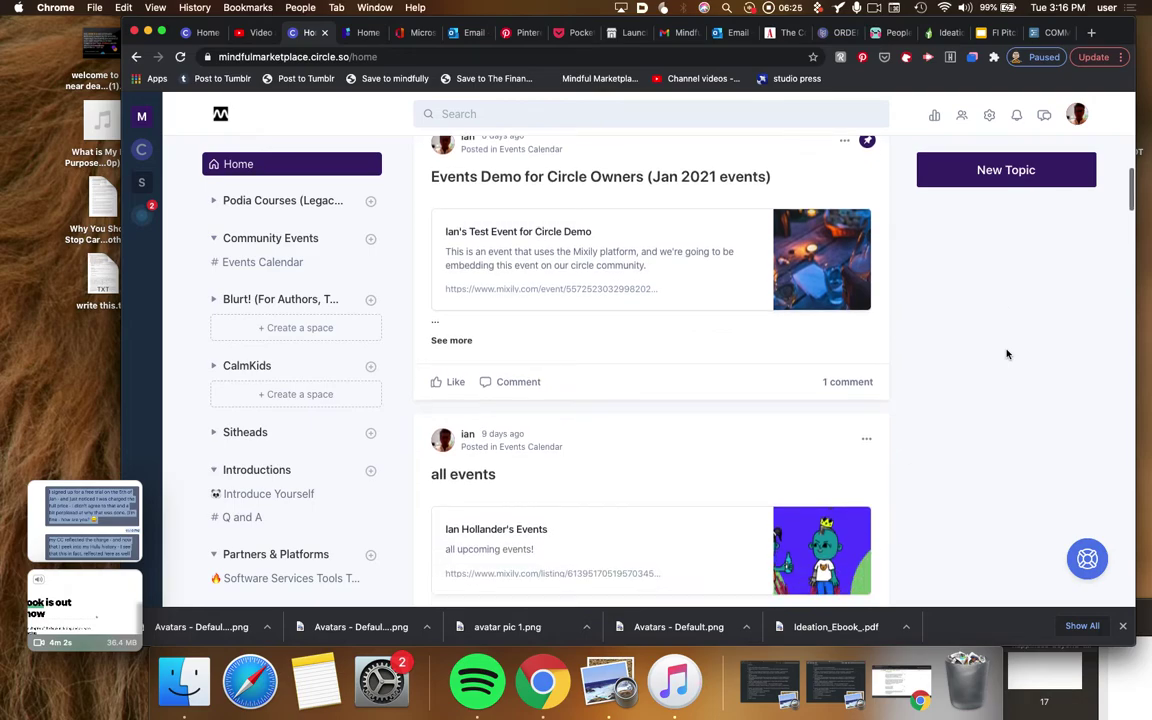
scroll(1007, 354, down, 2)
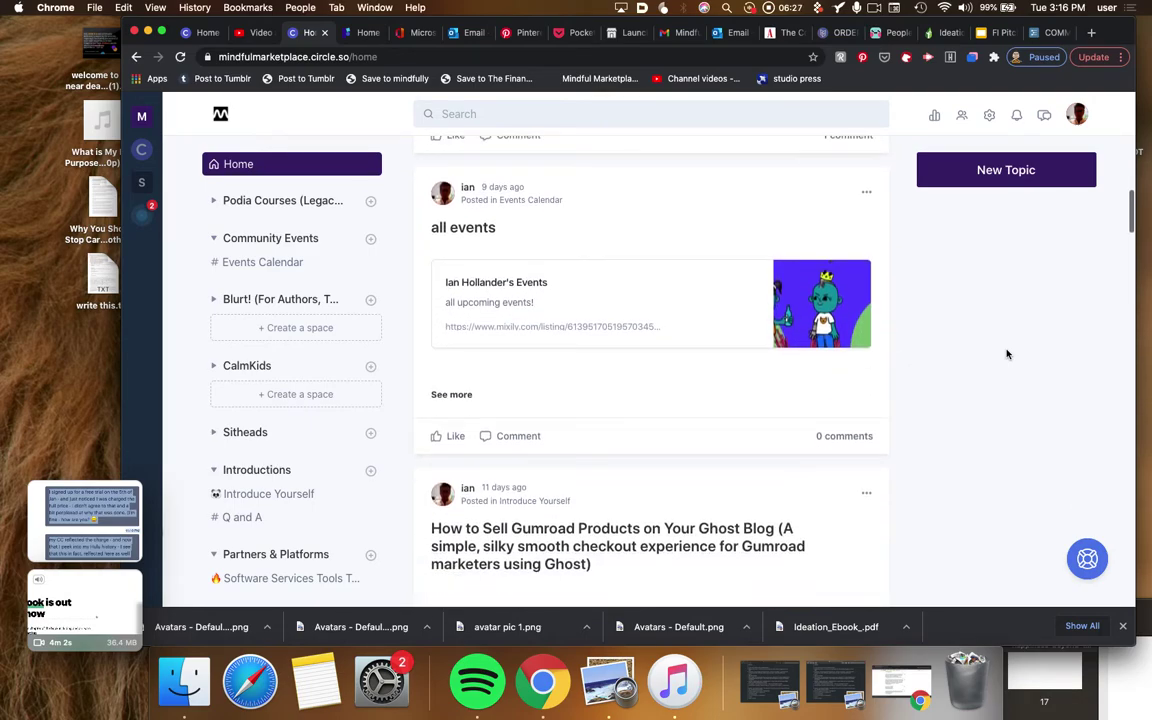
scroll(1007, 354, down, 8)
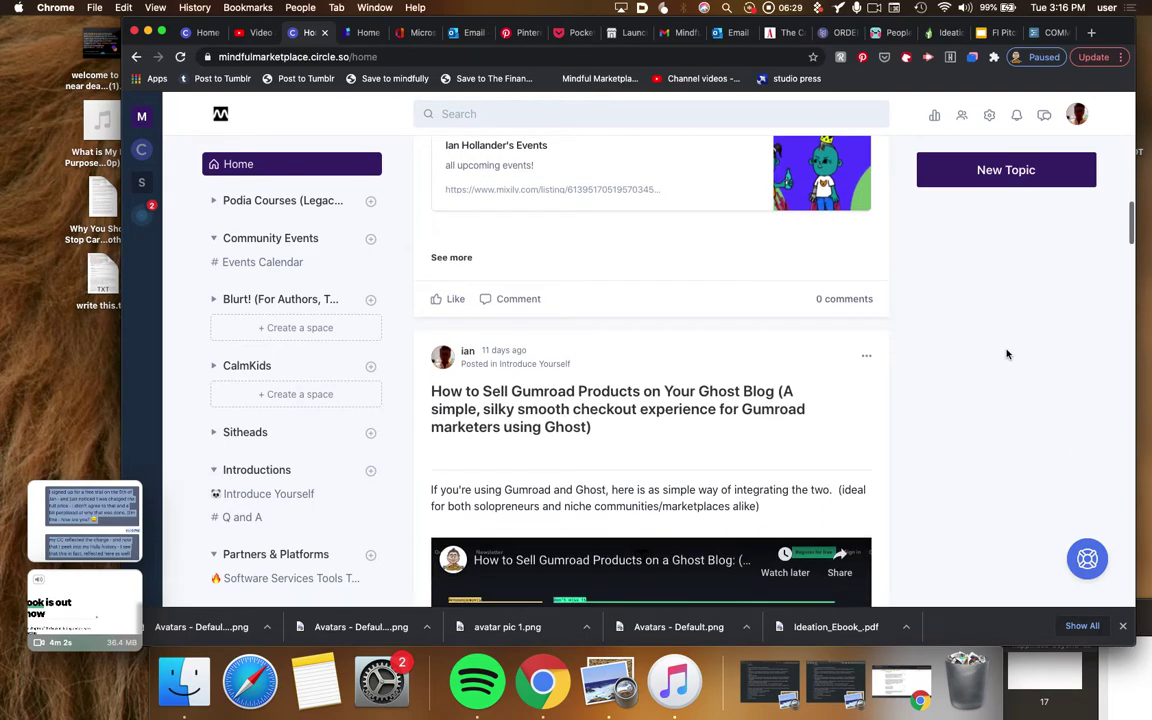
scroll(1007, 354, down, 5)
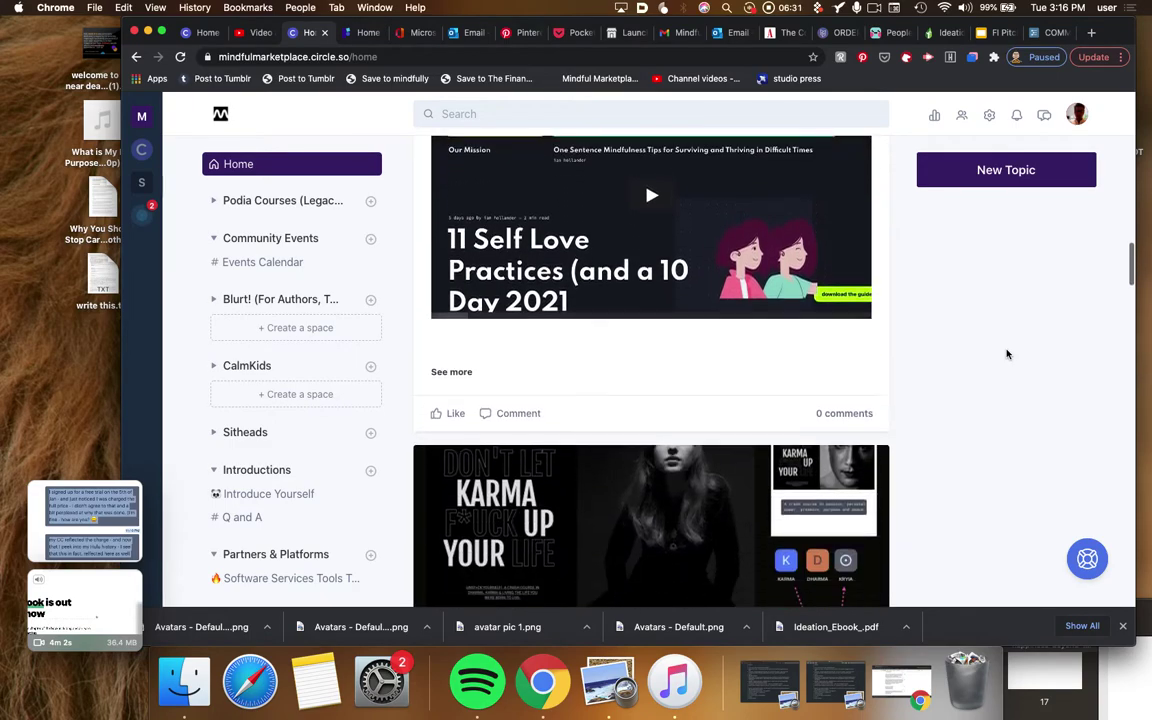
scroll(1007, 354, up, 4)
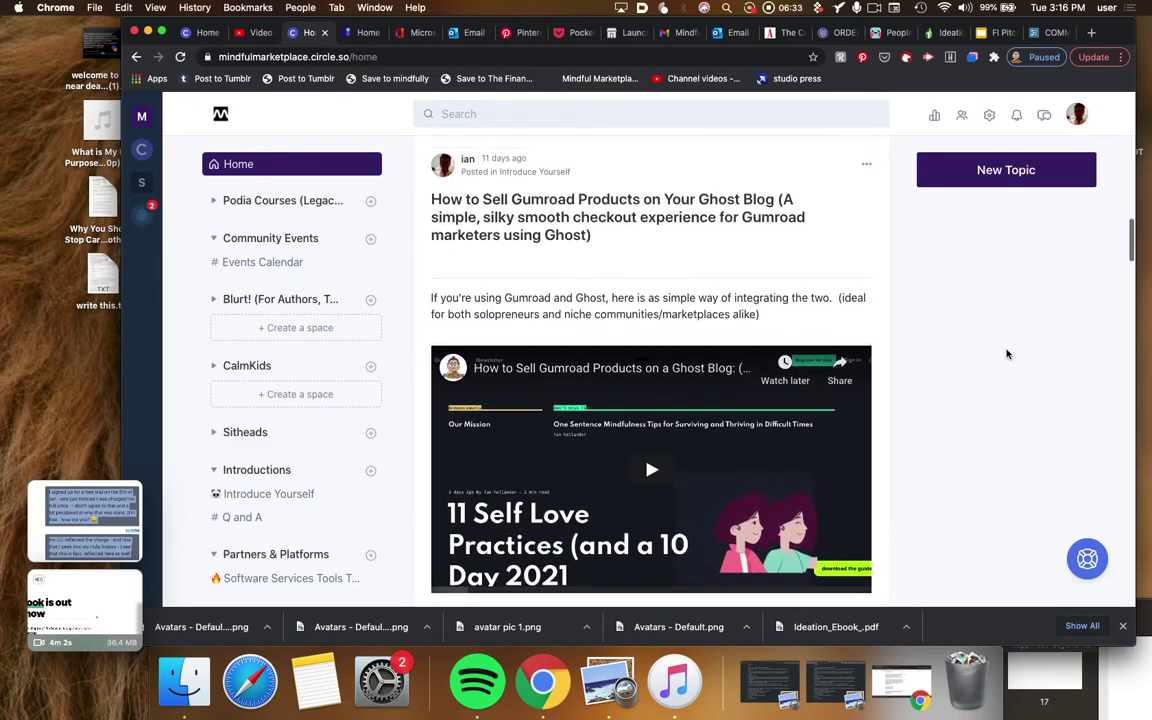
scroll(1007, 354, up, 14)
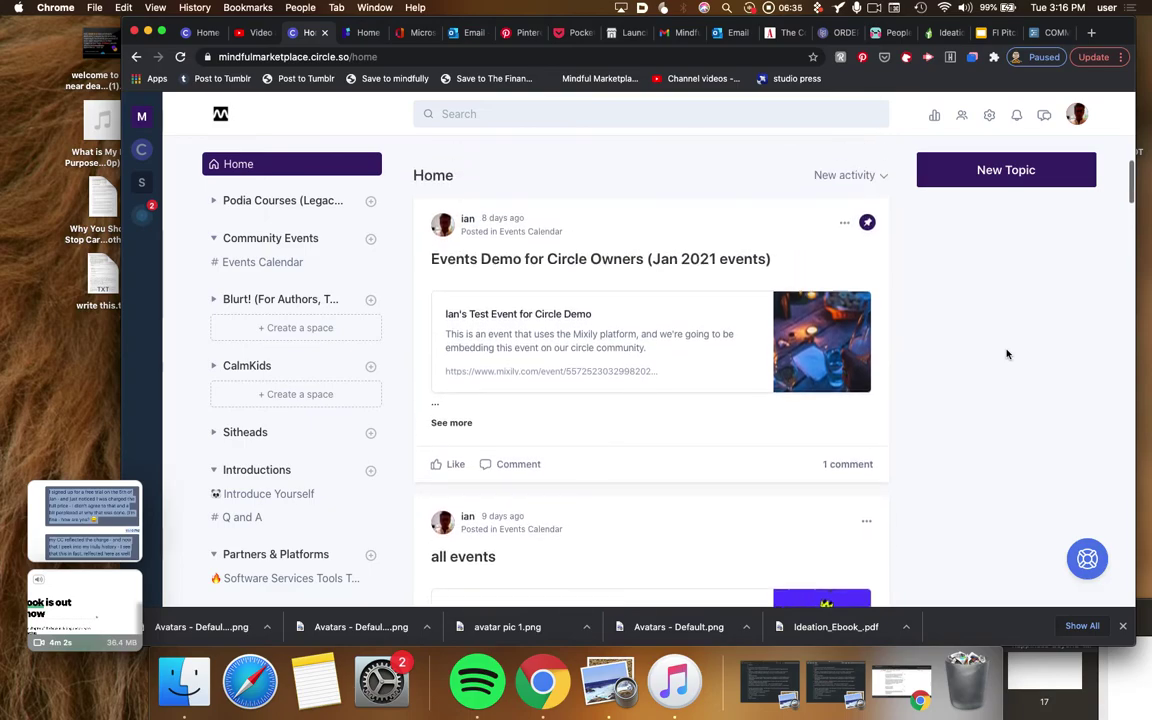
scroll(1007, 354, up, 4)
scroll(1007, 354, up, 6)
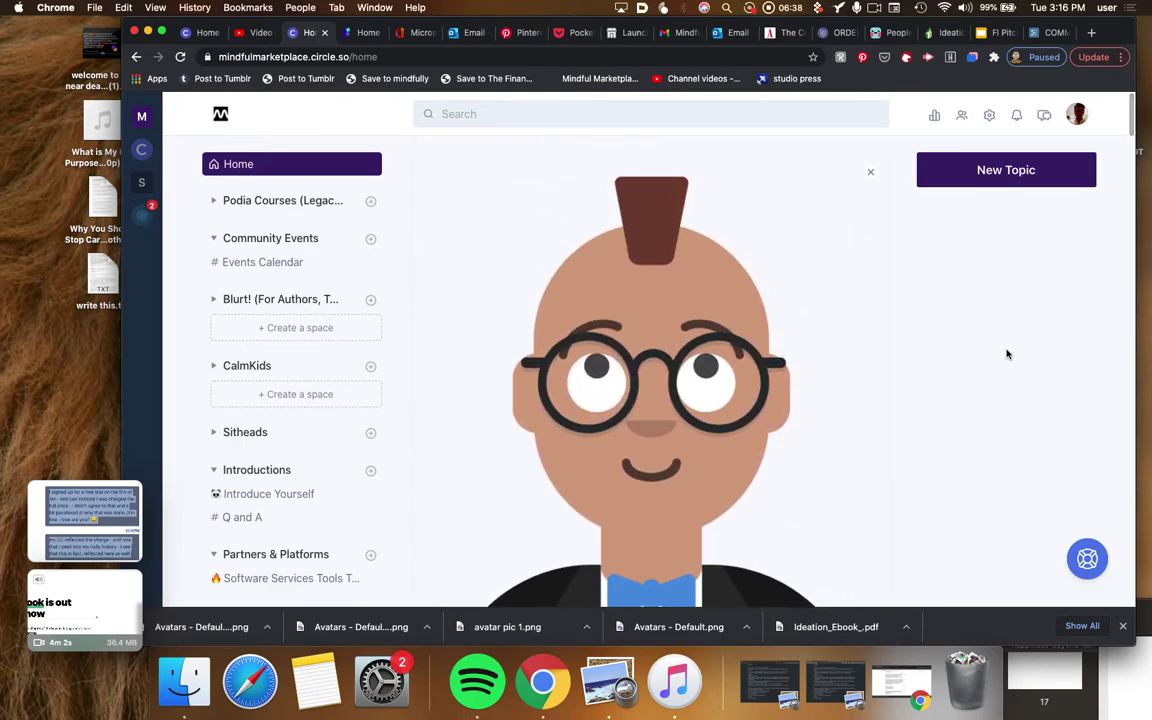
scroll(952, 384, down, 5)
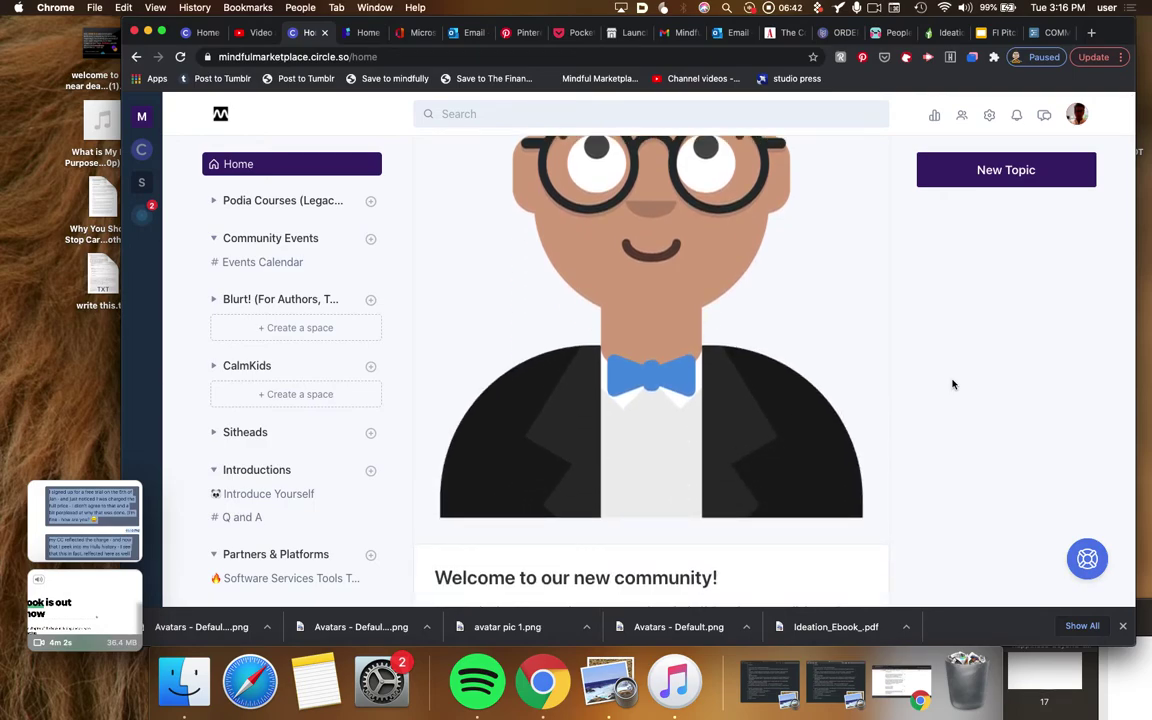
scroll(952, 384, down, 4)
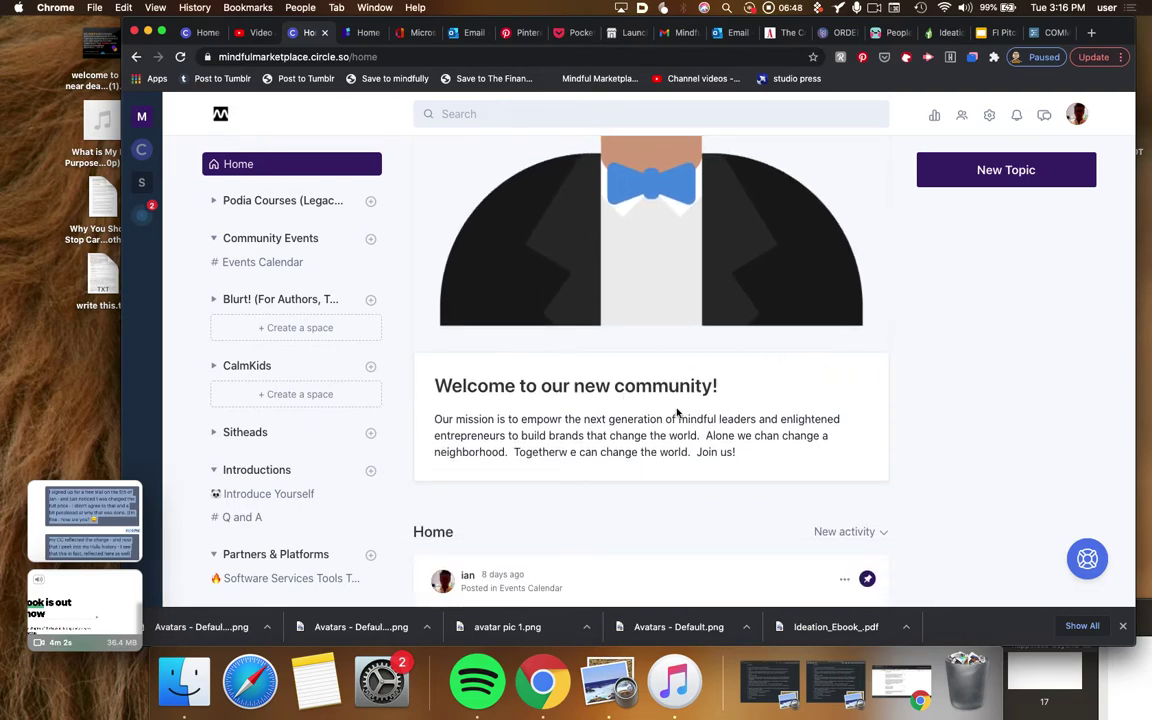
scroll(903, 376, down, 3)
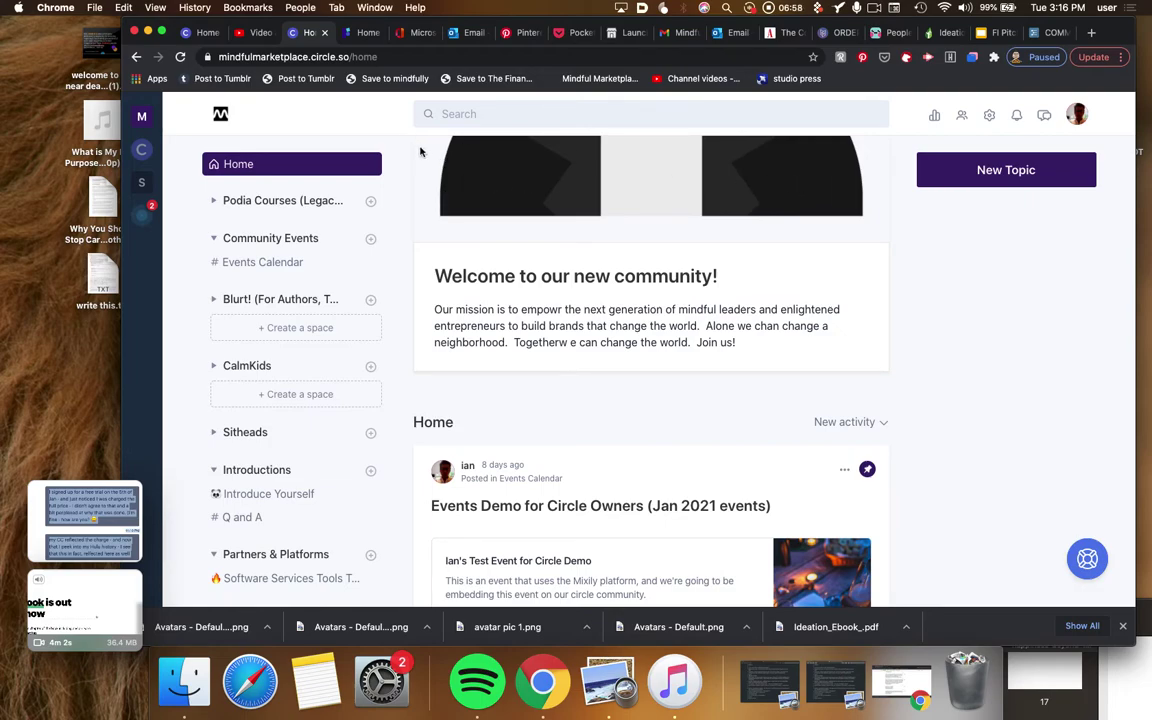
scroll(640, 190, up, 2)
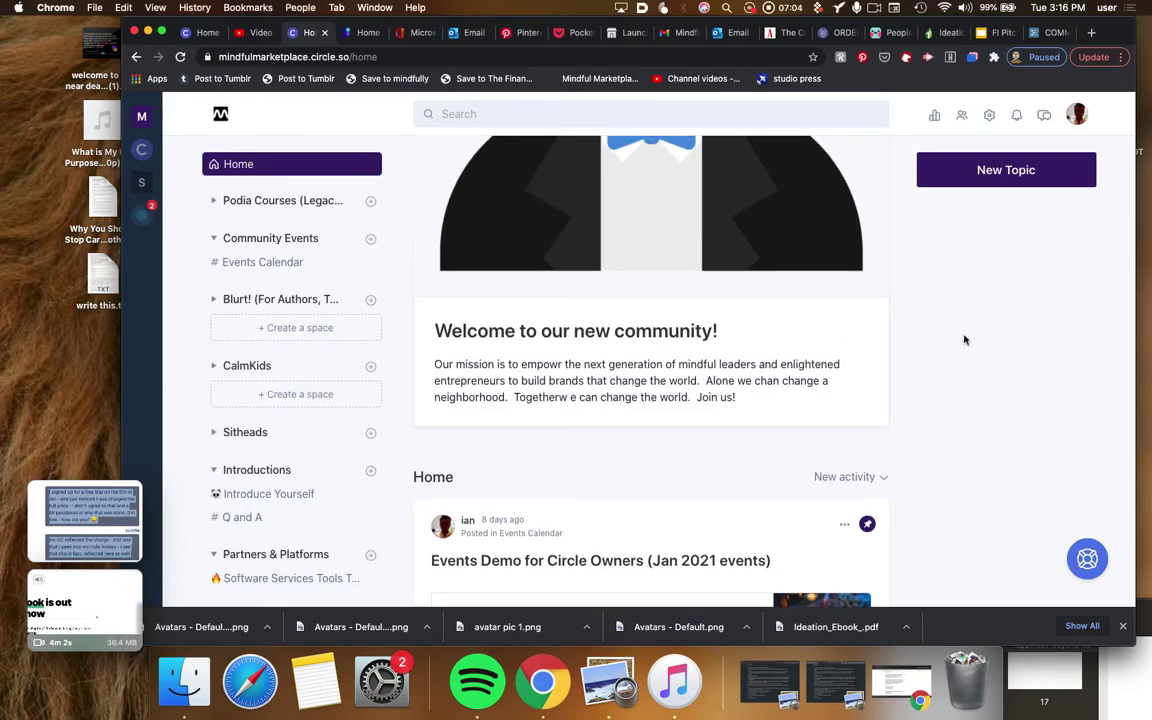
scroll(964, 340, up, 5)
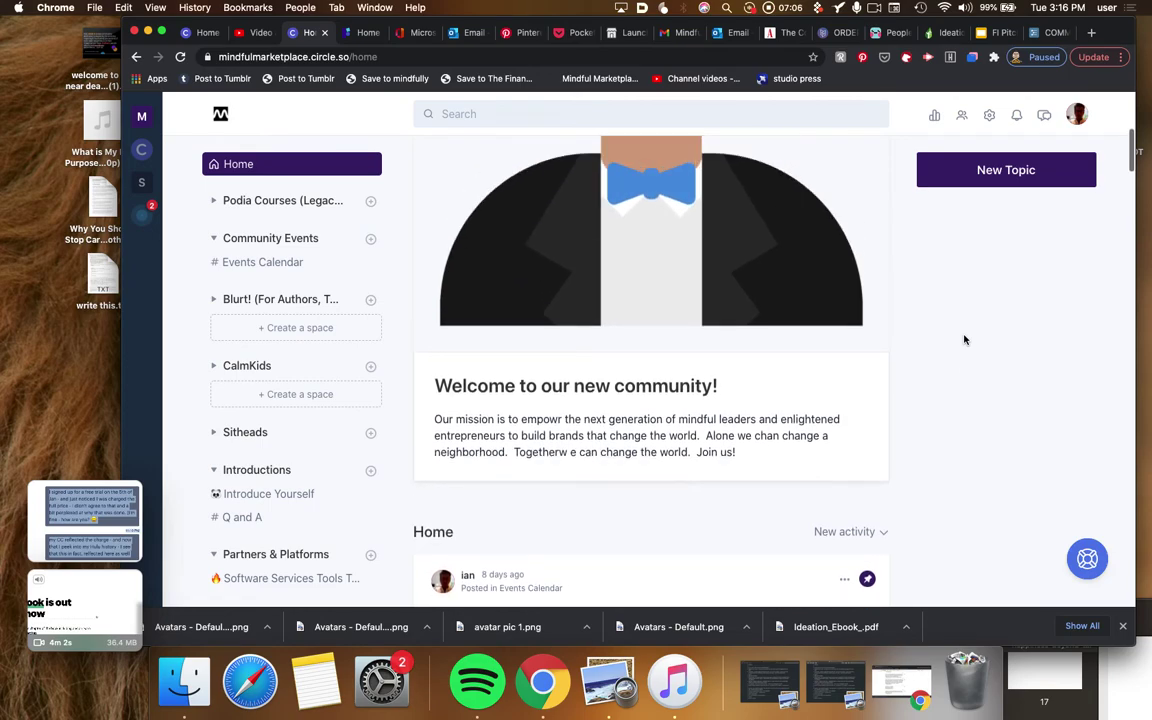
scroll(964, 340, up, 7)
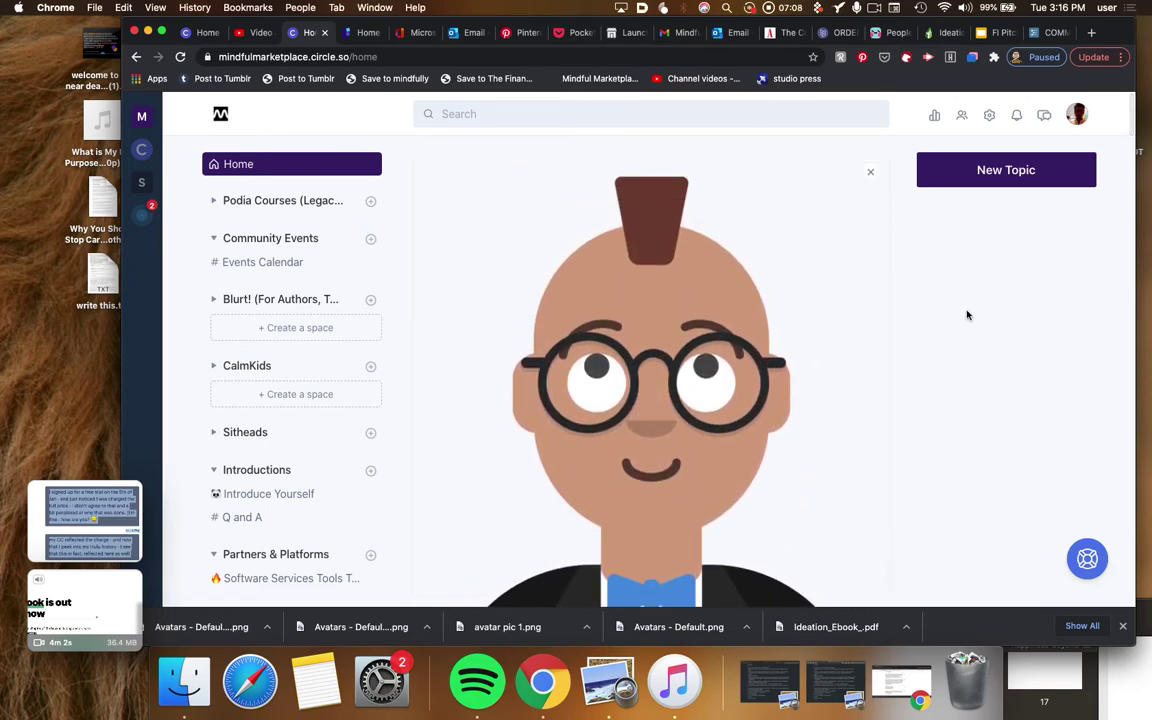
Dismiss a new-topic dialog, then sign out to view Home as a visitor.
click(1022, 183)
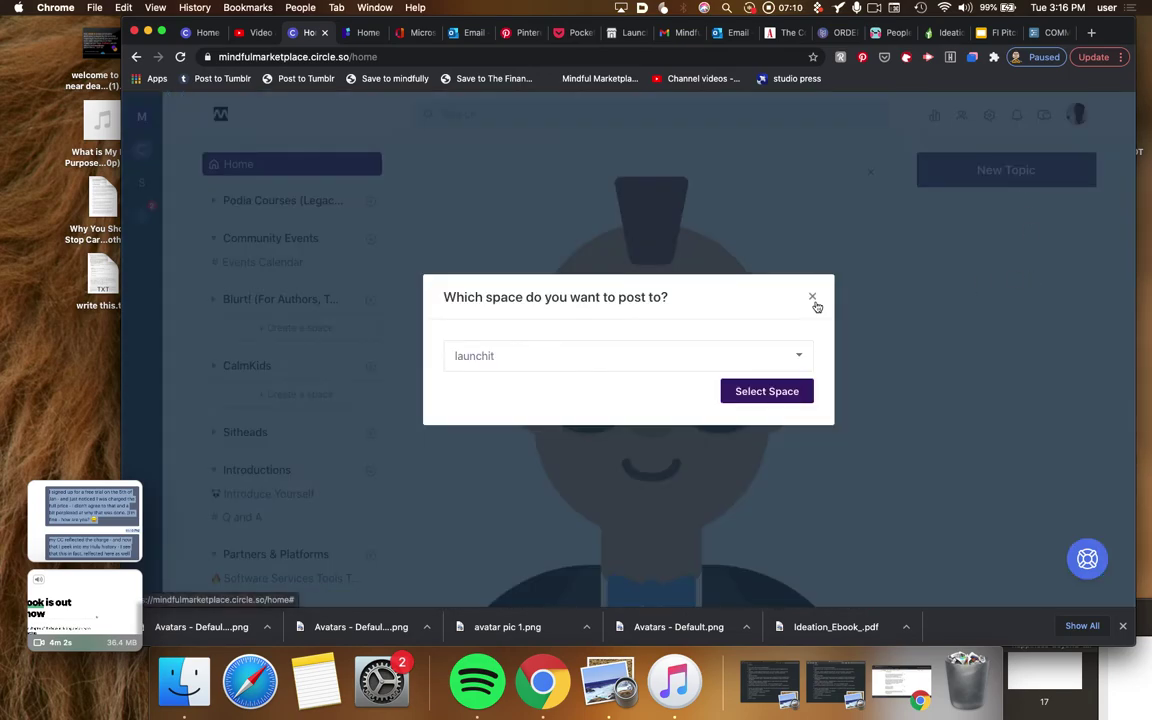
click(812, 296)
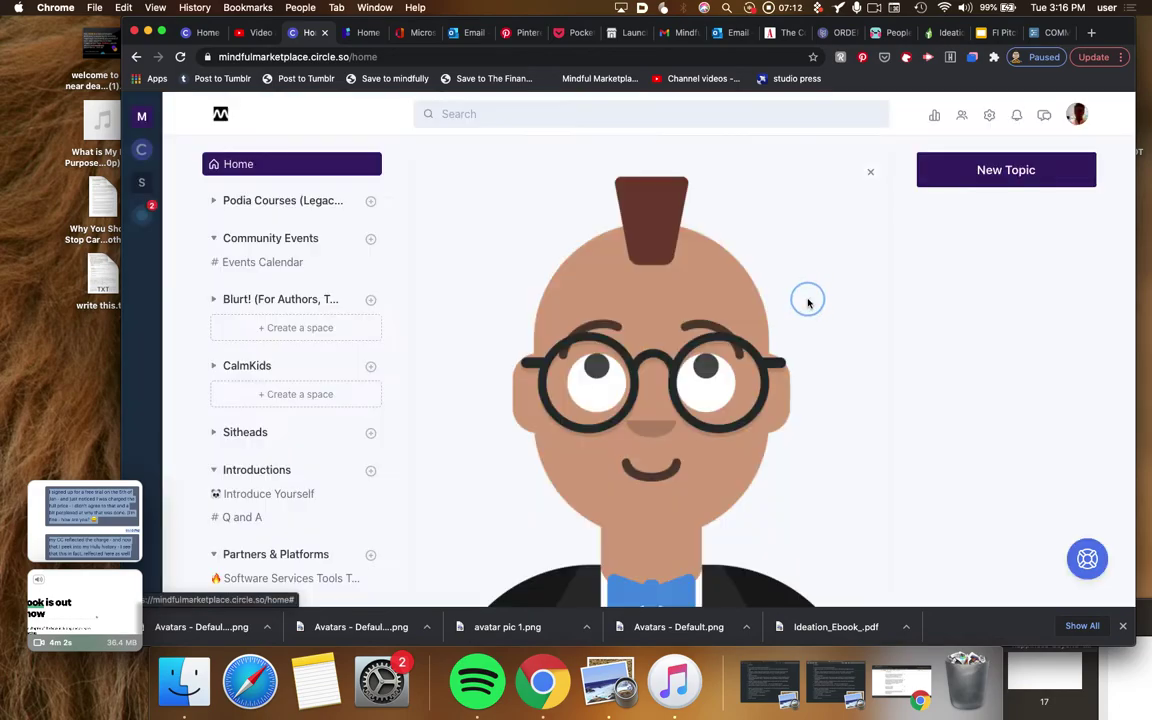
click(1076, 114)
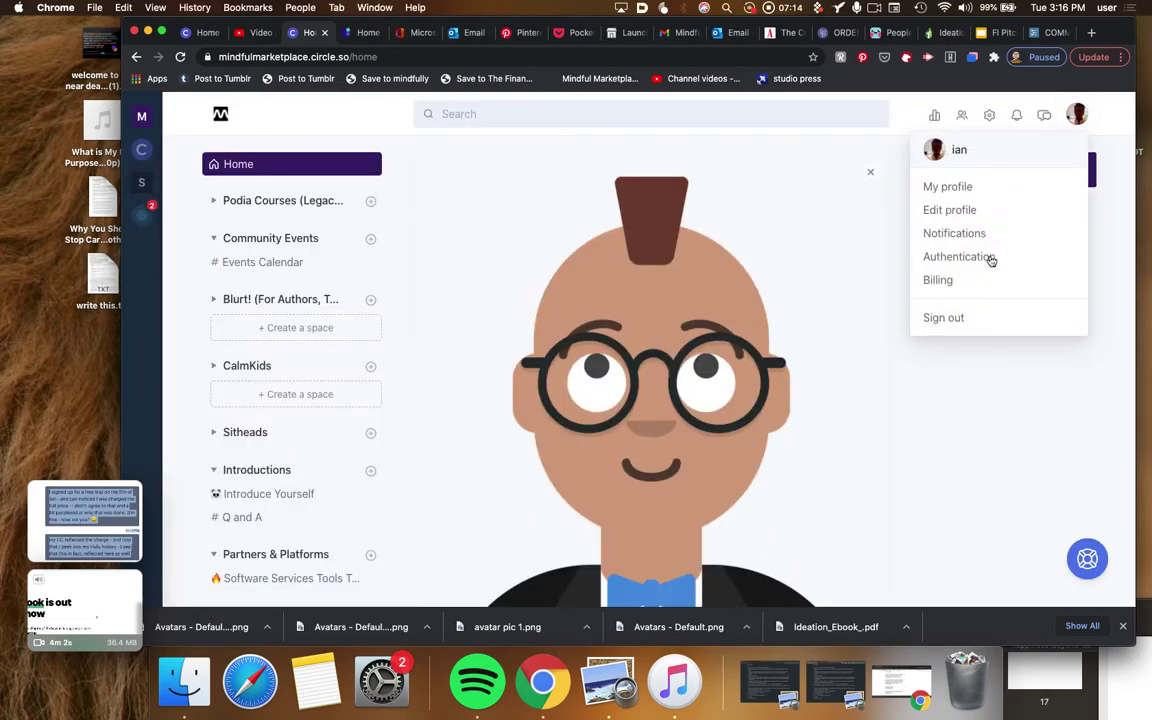
click(956, 317)
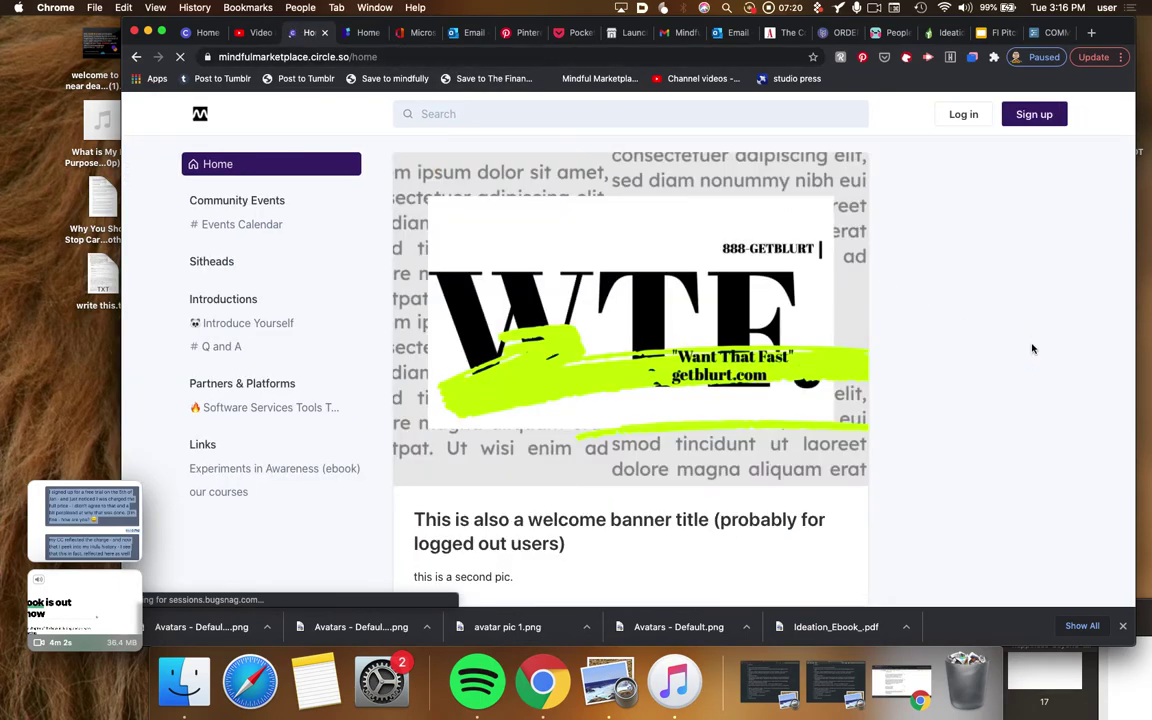
scroll(1033, 348, down, 2)
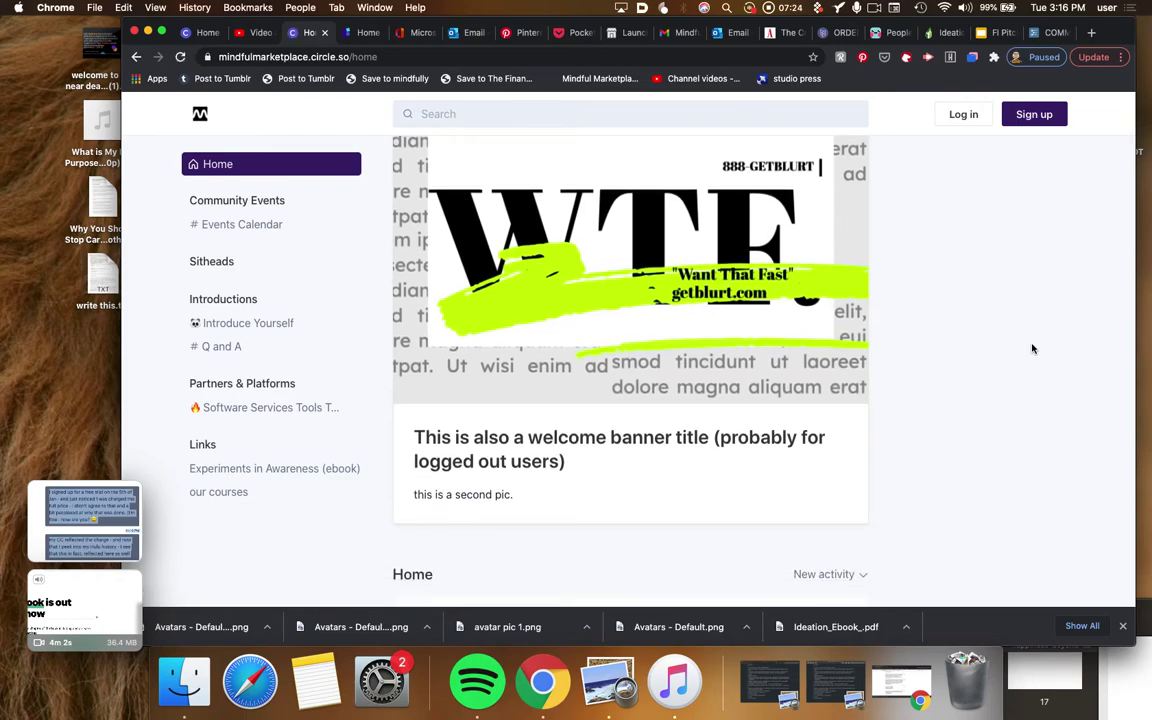
scroll(1033, 348, up, 2)
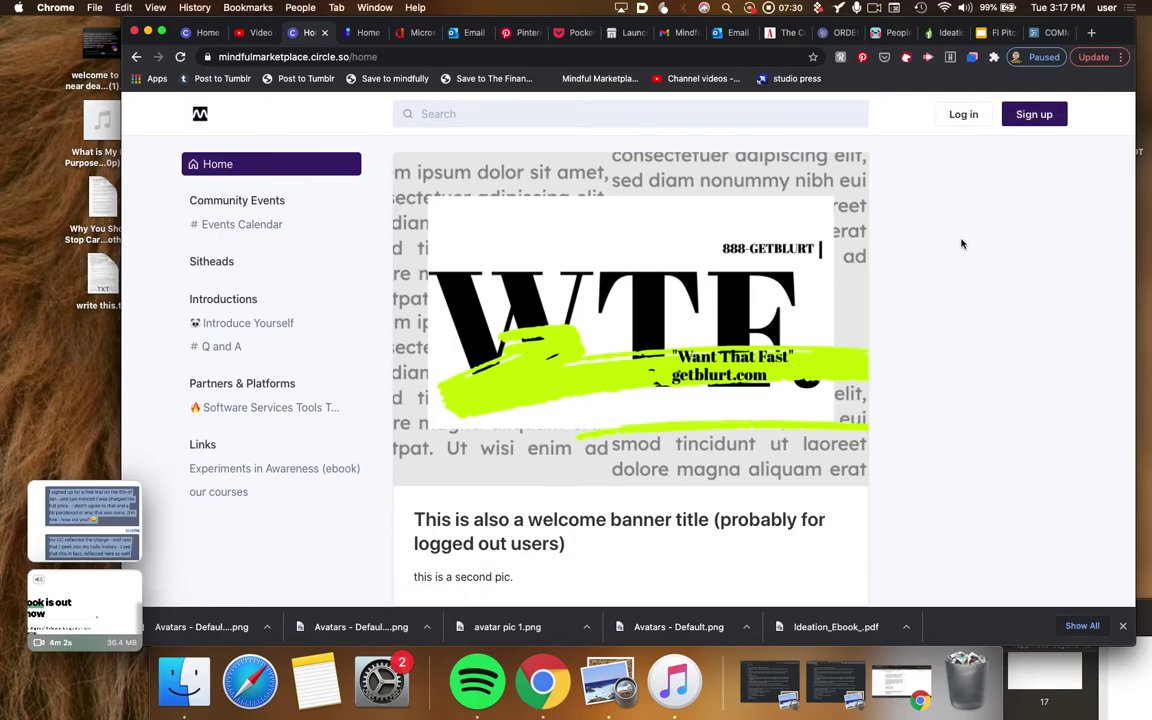
scroll(961, 244, down, 1)
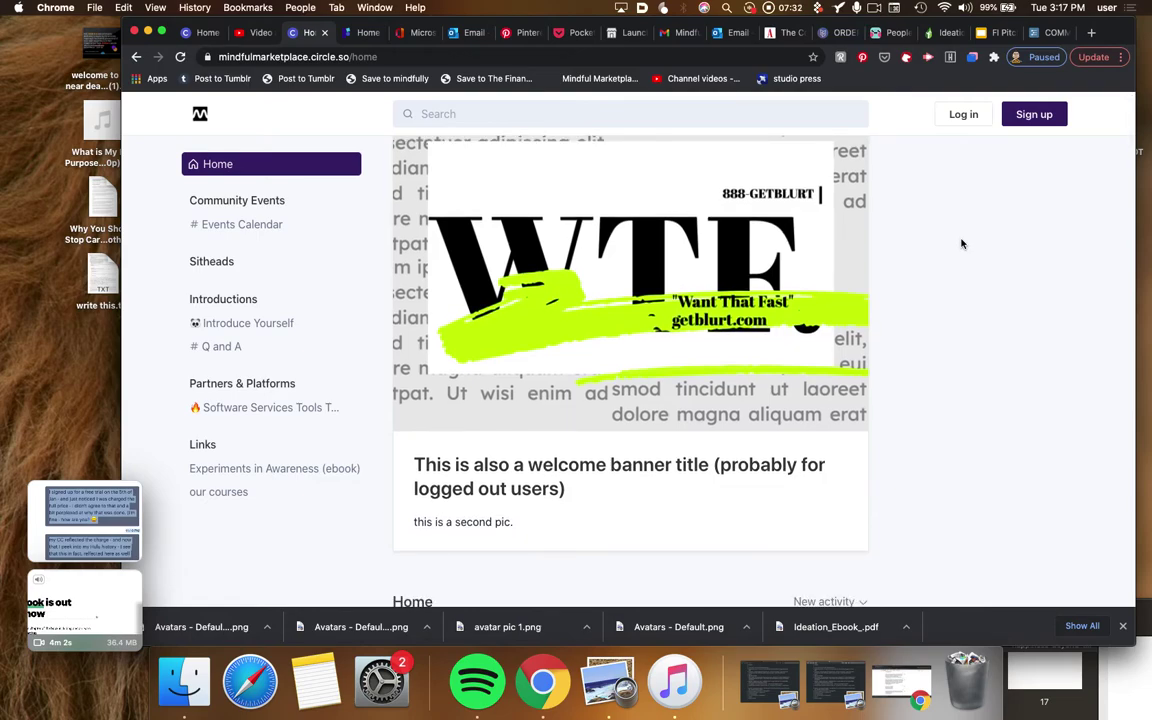
scroll(961, 244, down, 1)
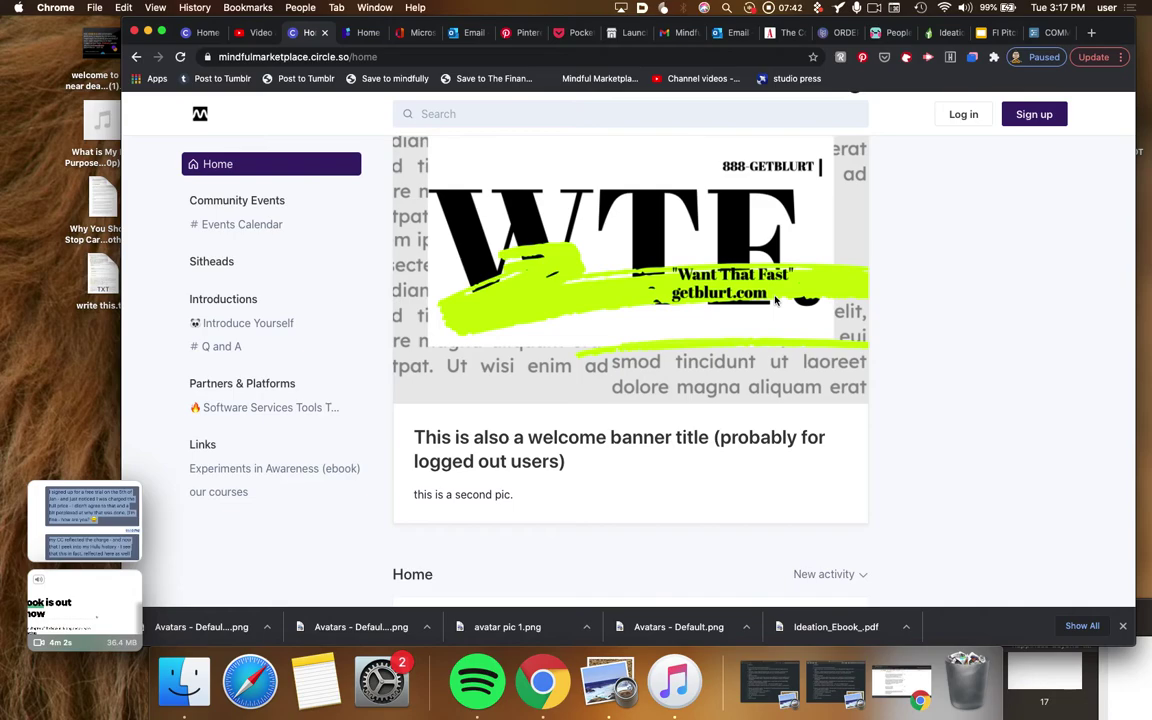
scroll(775, 300, down, 2)
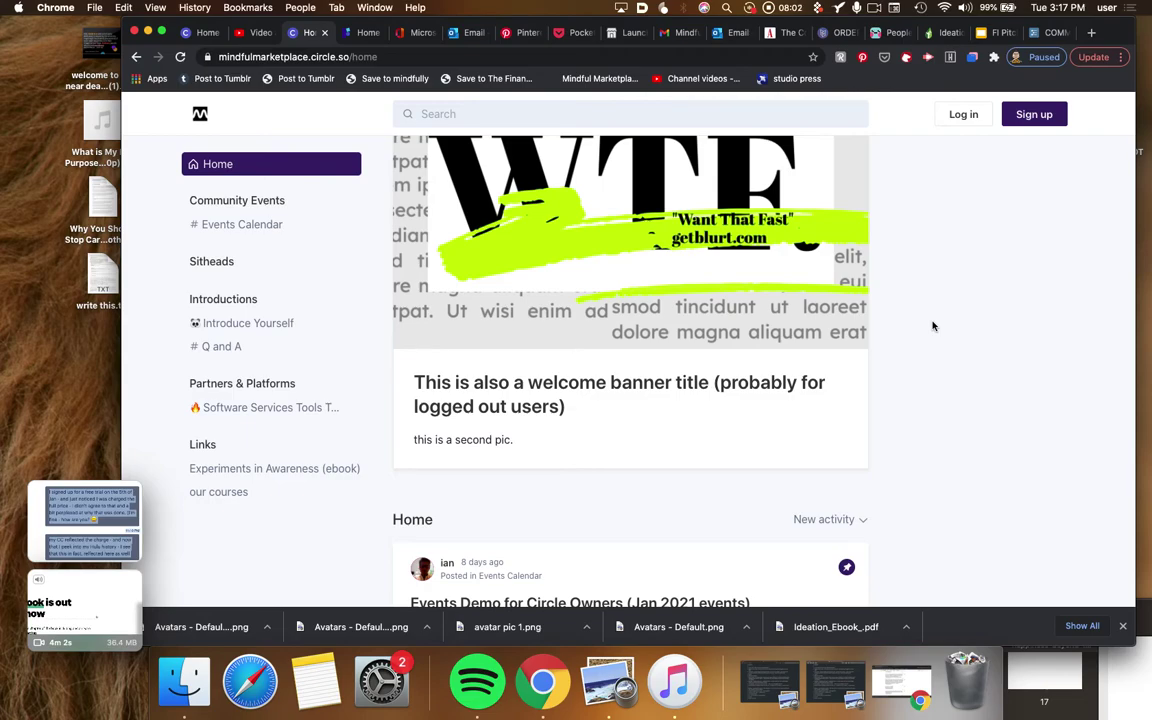
scroll(932, 326, up, 3)
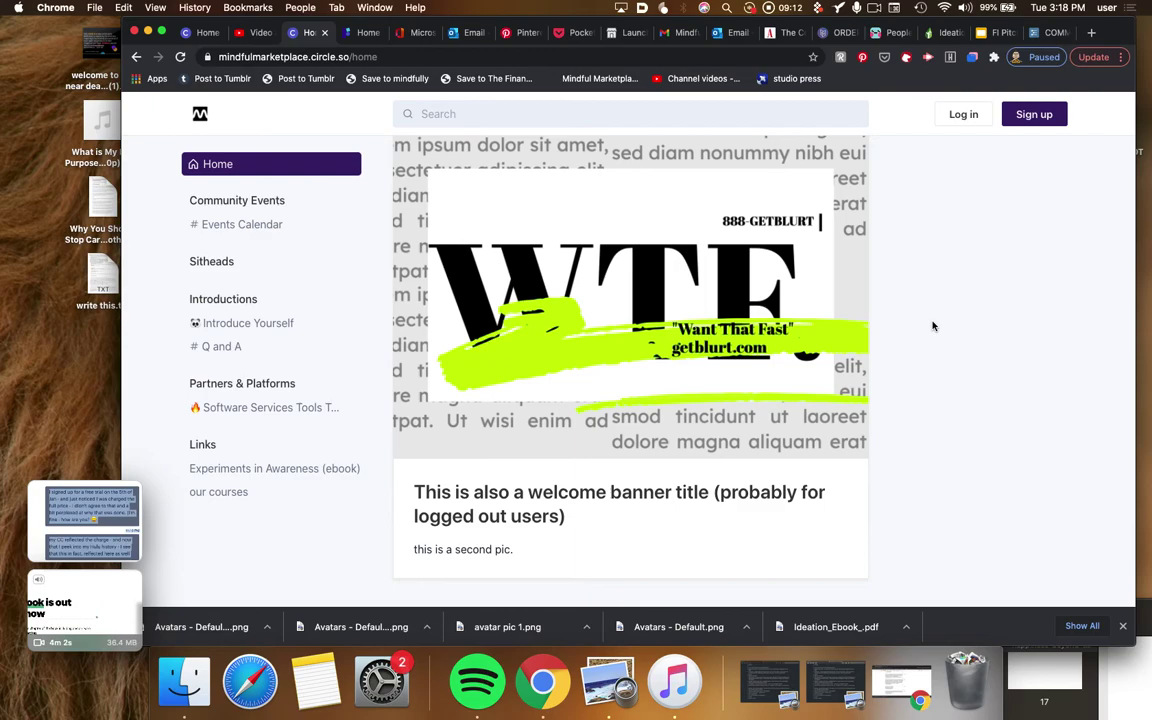
scroll(933, 326, down, 2)
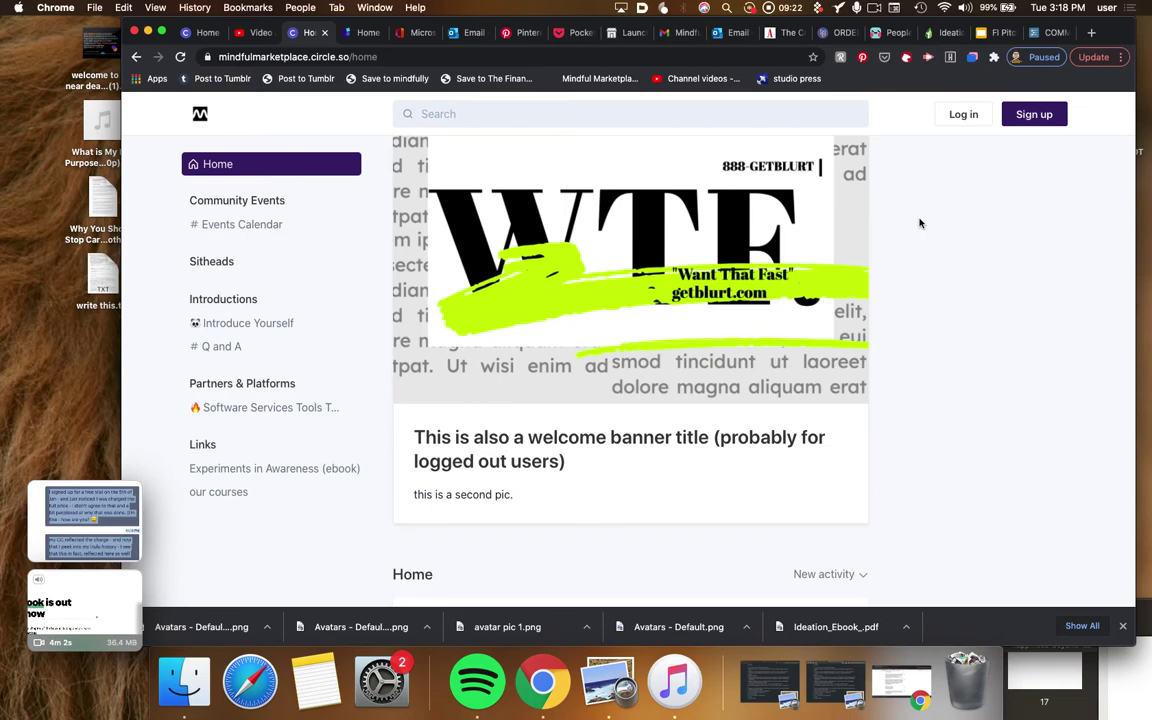
scroll(920, 223, up, 3)
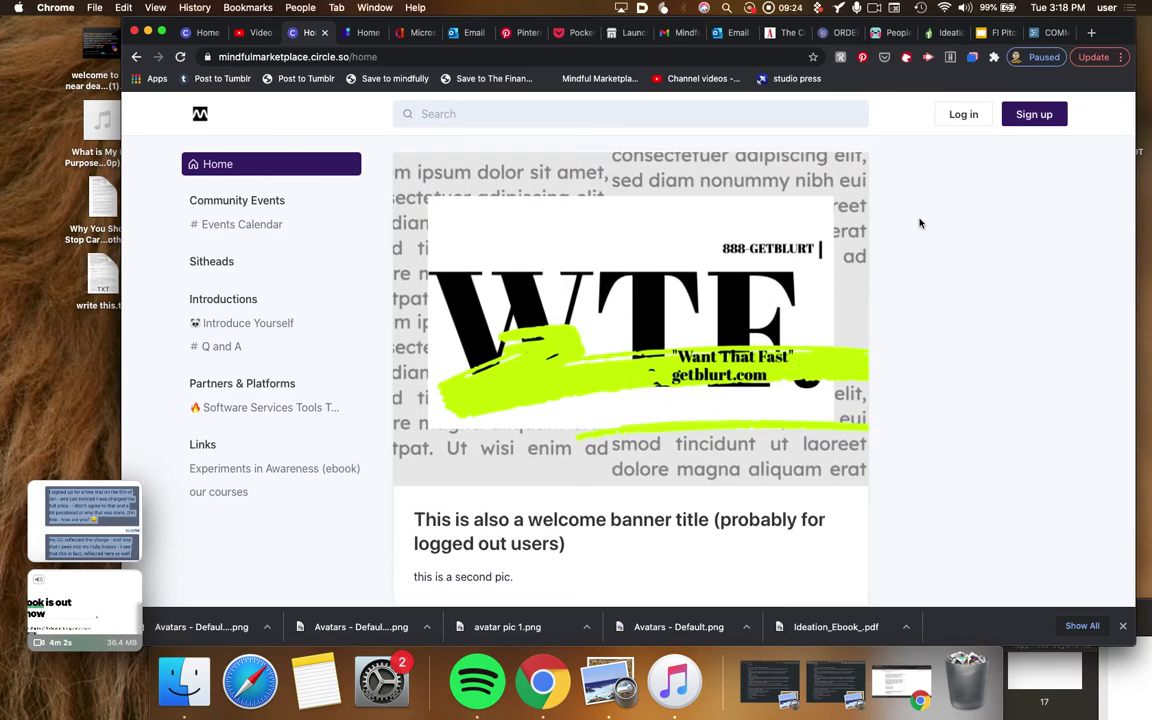
scroll(920, 223, down, 2)
scroll(920, 223, down, 3)
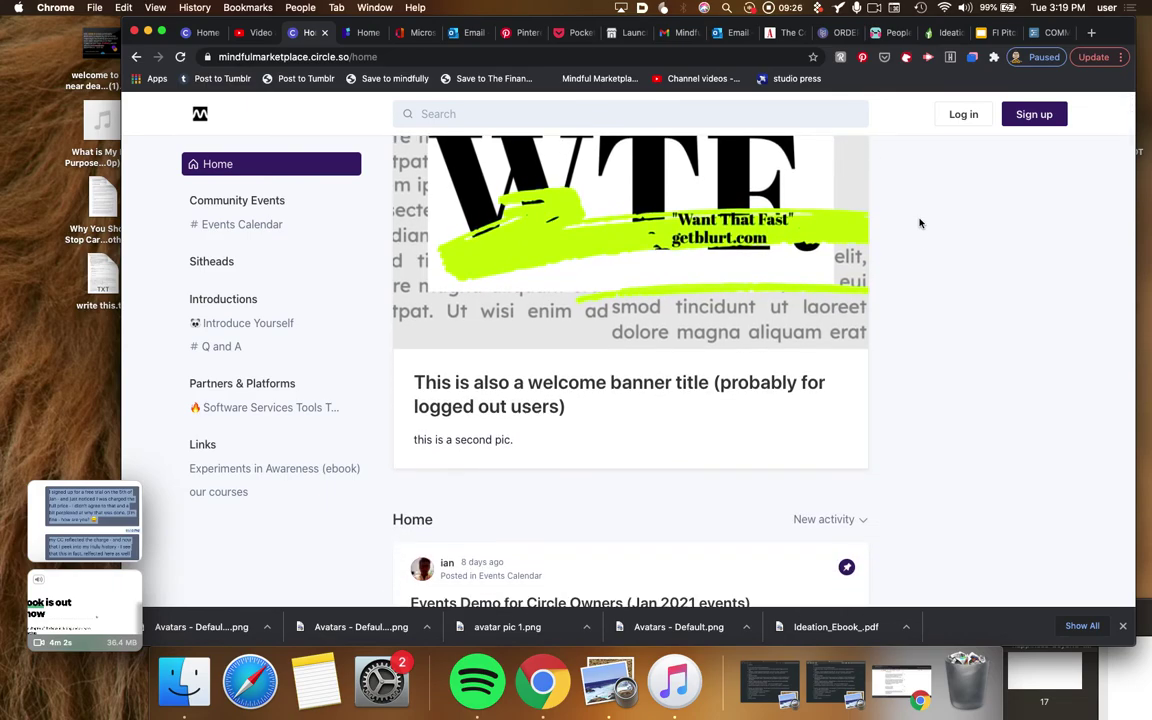